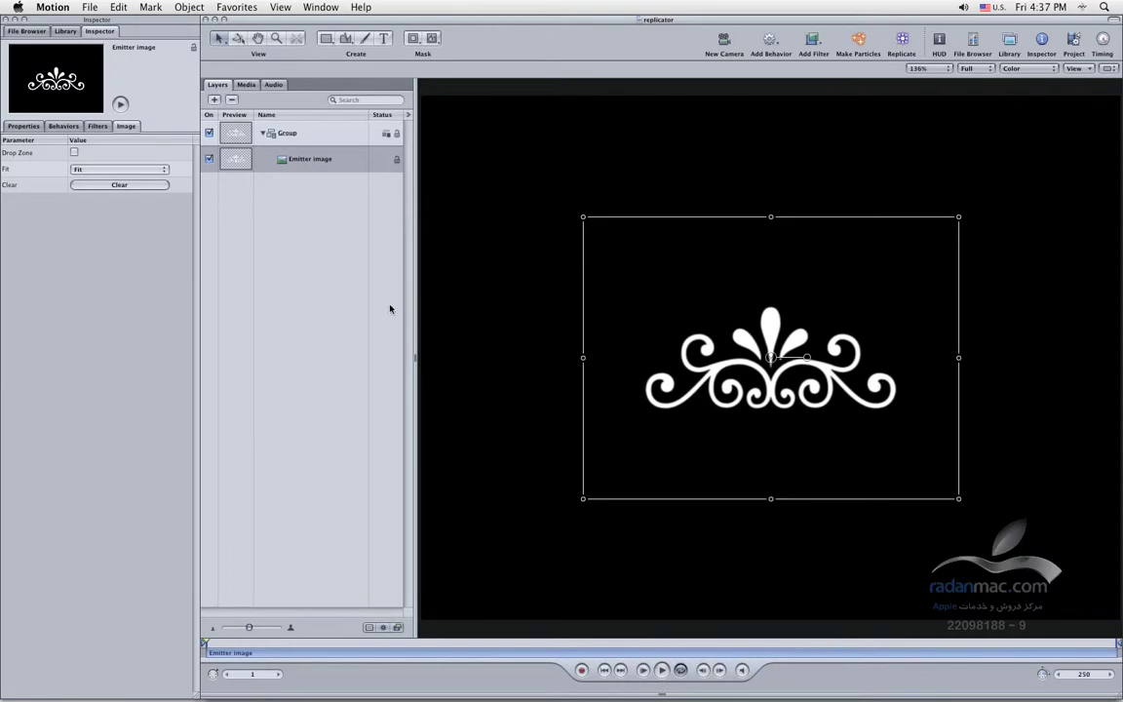
Replicate the emitter image in a Line shape, stretching the start point to about X -231 and the end point to about X 228.
left_click(902, 41)
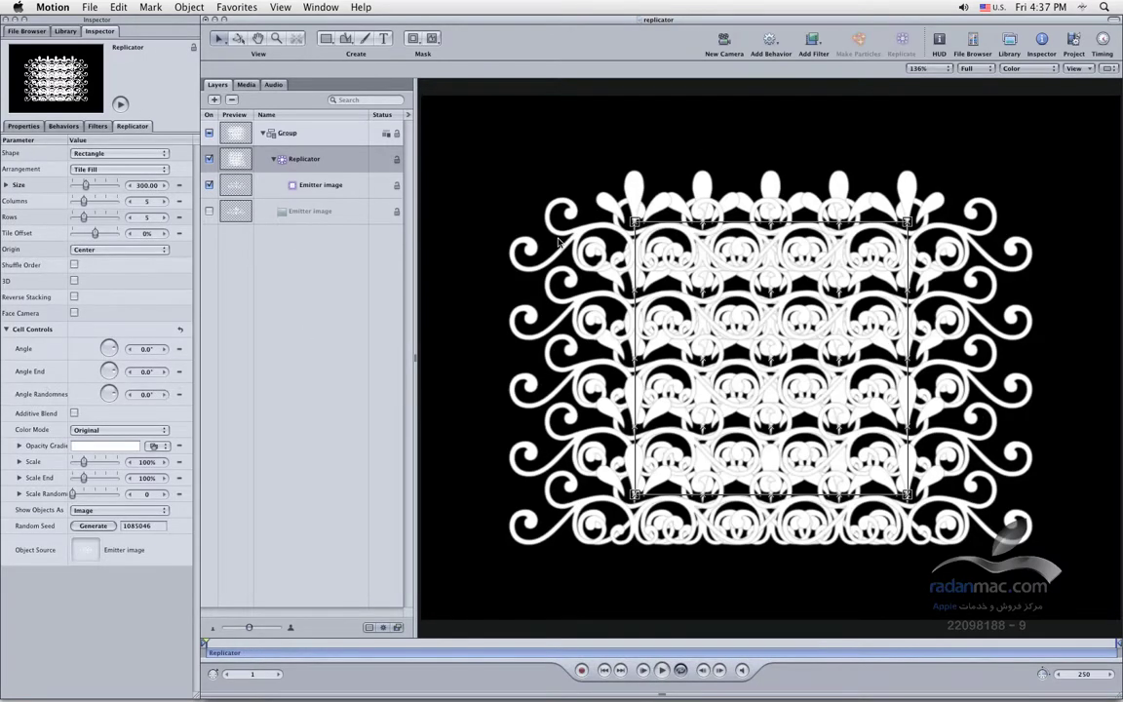
left_click(134, 153)
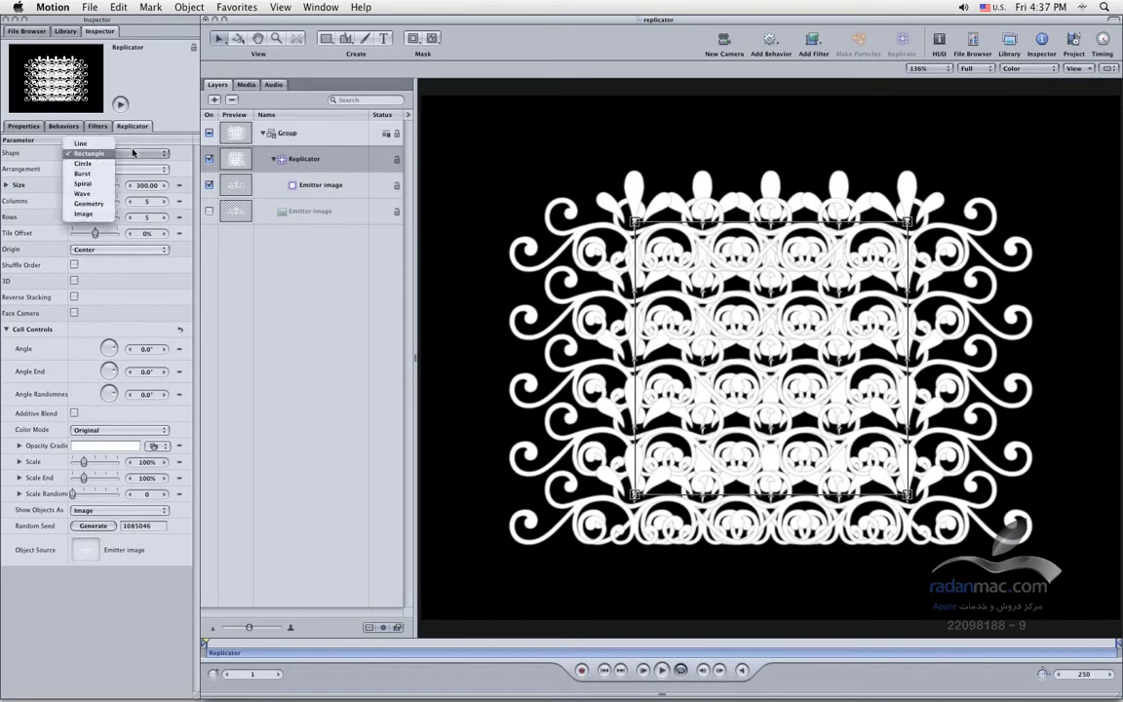
left_click(98, 143)
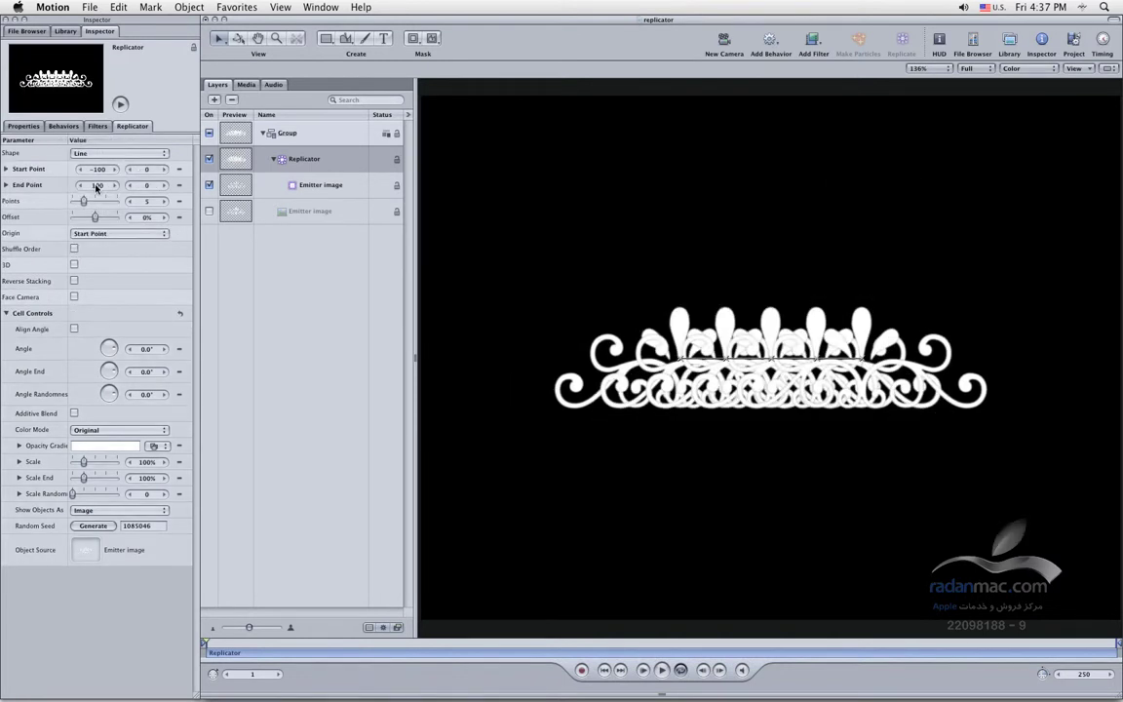
left_click_drag(664, 357, 561, 359)
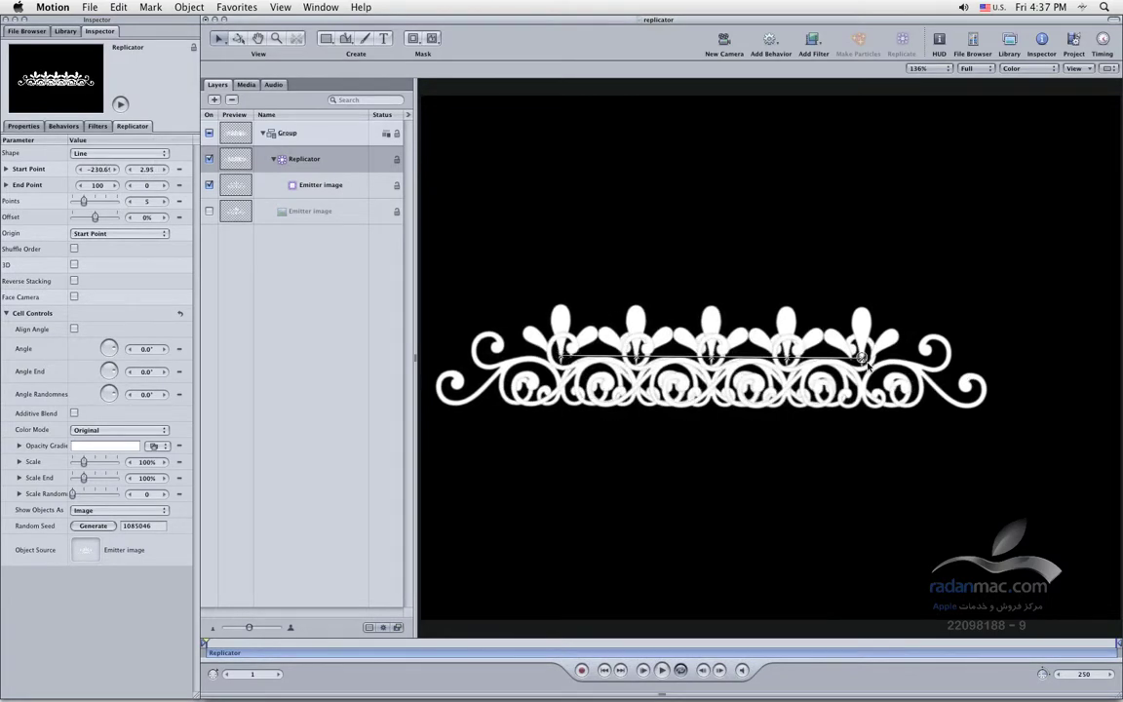
left_click_drag(870, 366, 979, 361)
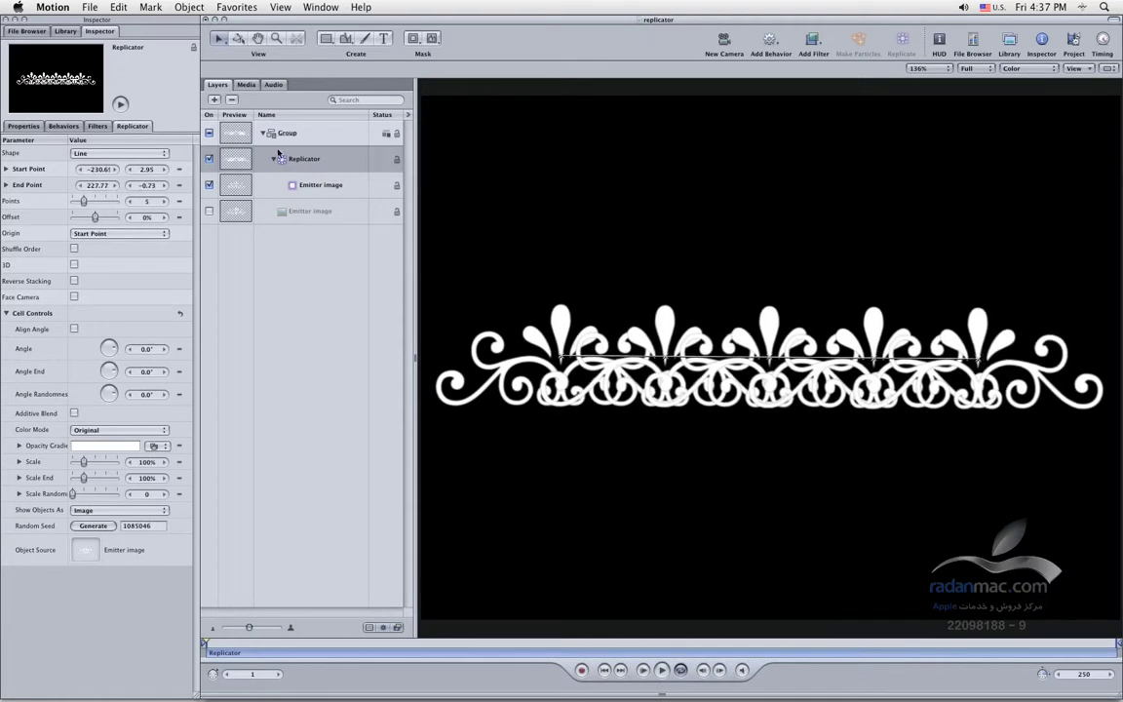
Set the replicator's shape to Rectangle and try the Outline, Tile Fill and Random Fill arrangements.
left_click(115, 153)
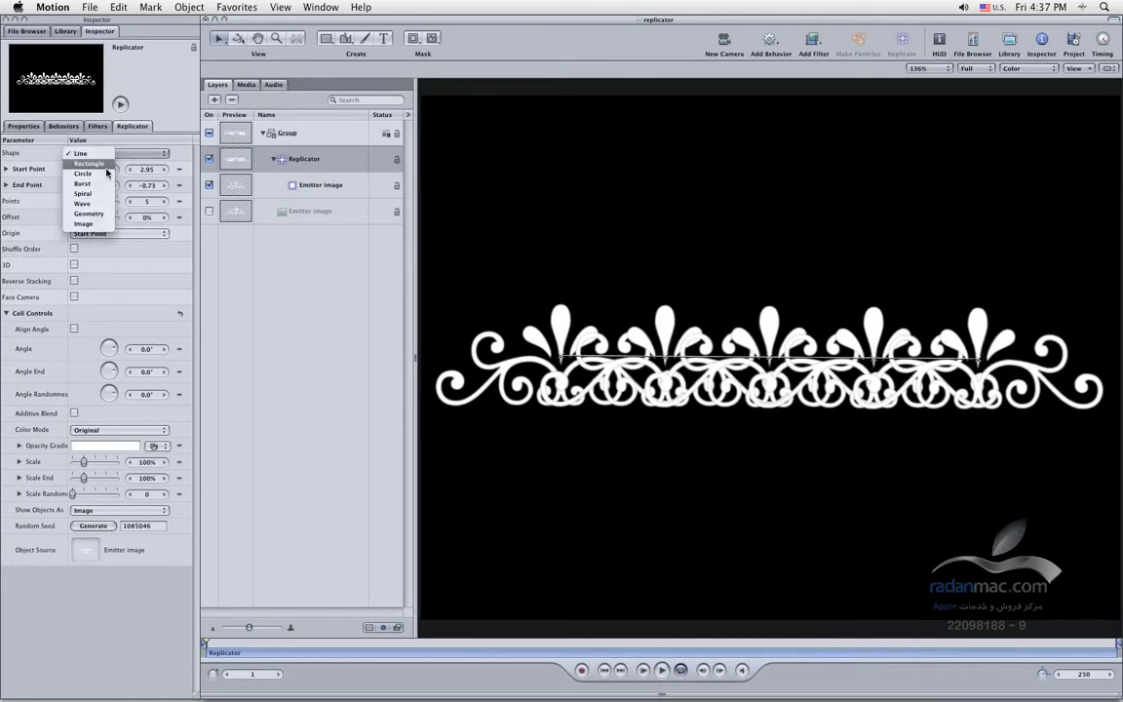
left_click(89, 163)
left_click(115, 169)
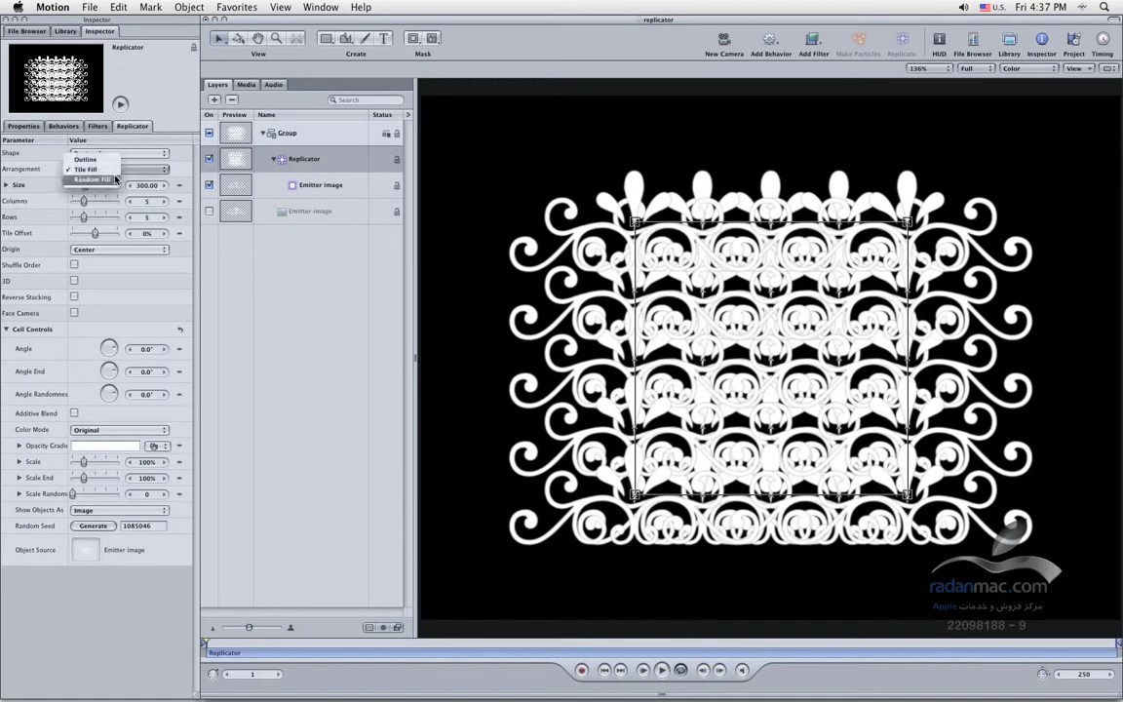
left_click(108, 160)
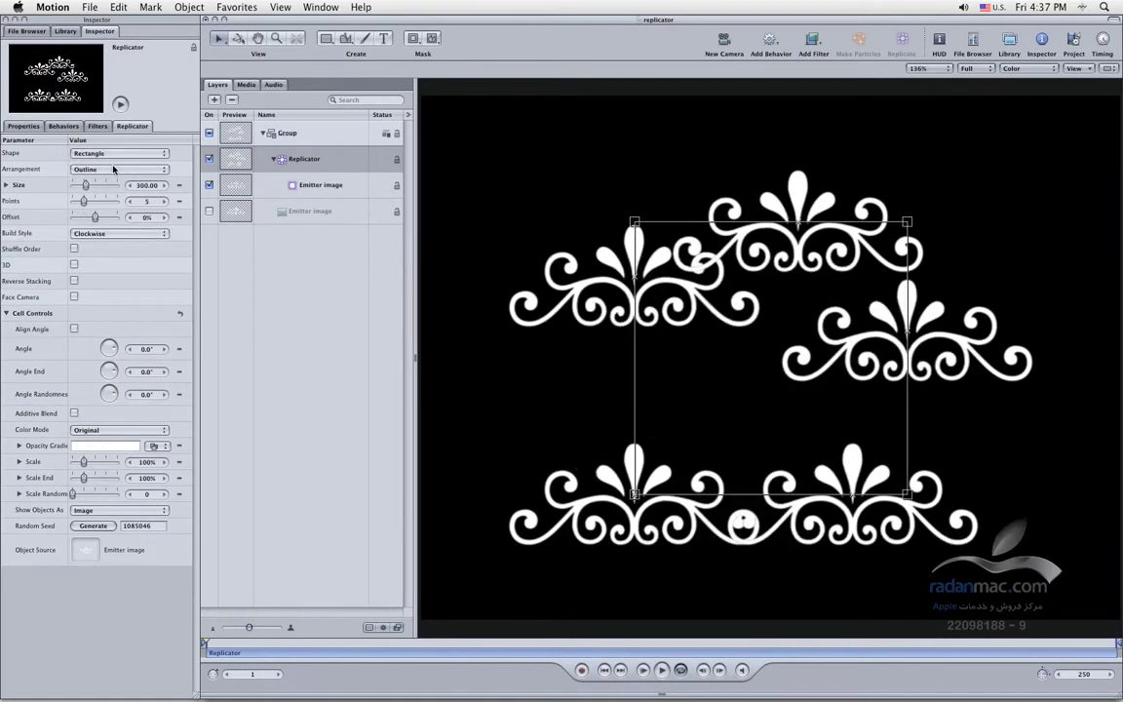
left_click(113, 168)
left_click(113, 180)
left_click(115, 169)
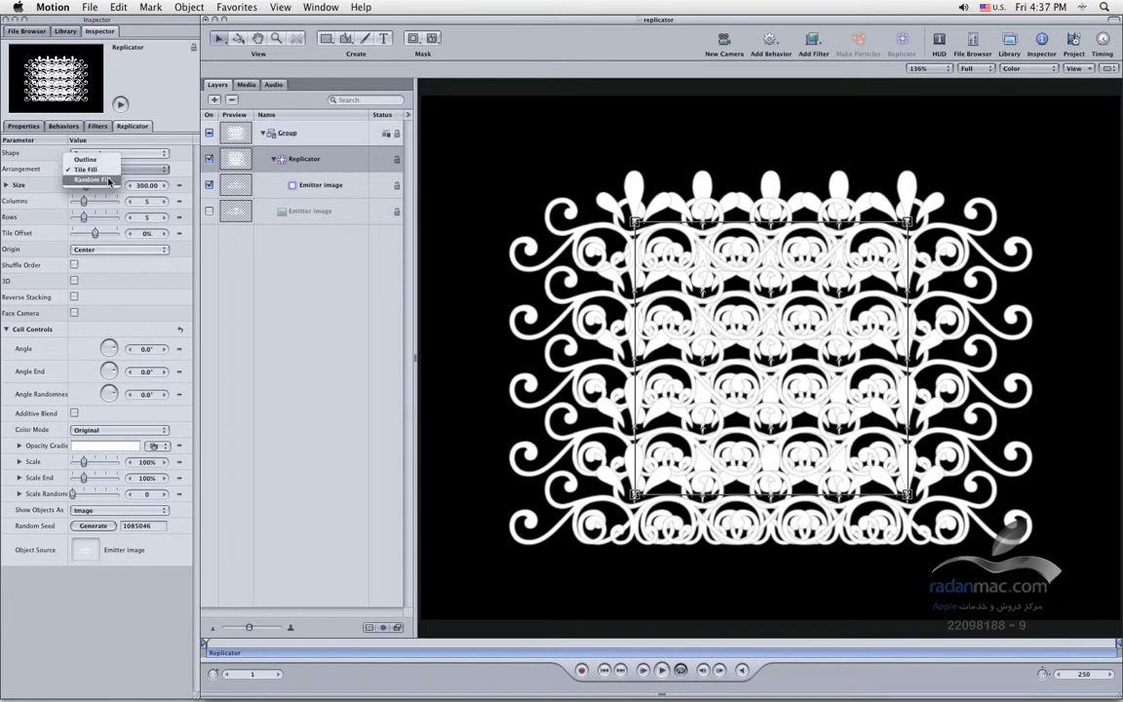
left_click(110, 179)
Change the replicator's shape to Circle with a Tile Fill arrangement.
left_click(113, 153)
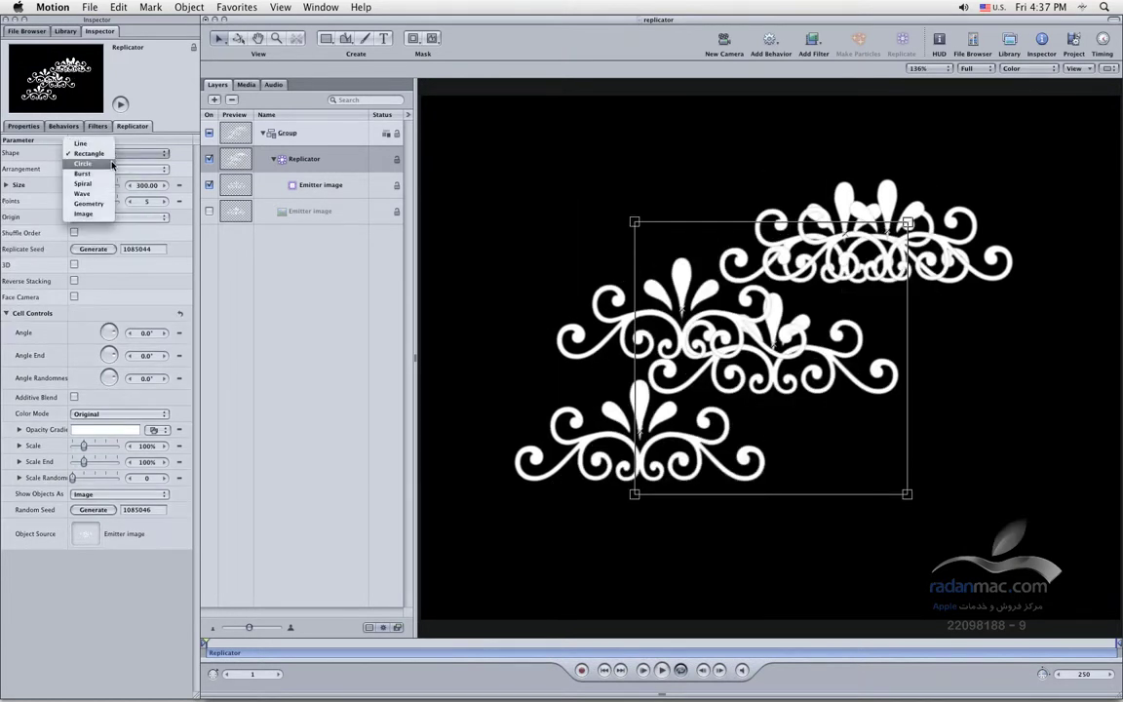
left_click(110, 164)
left_click(117, 169)
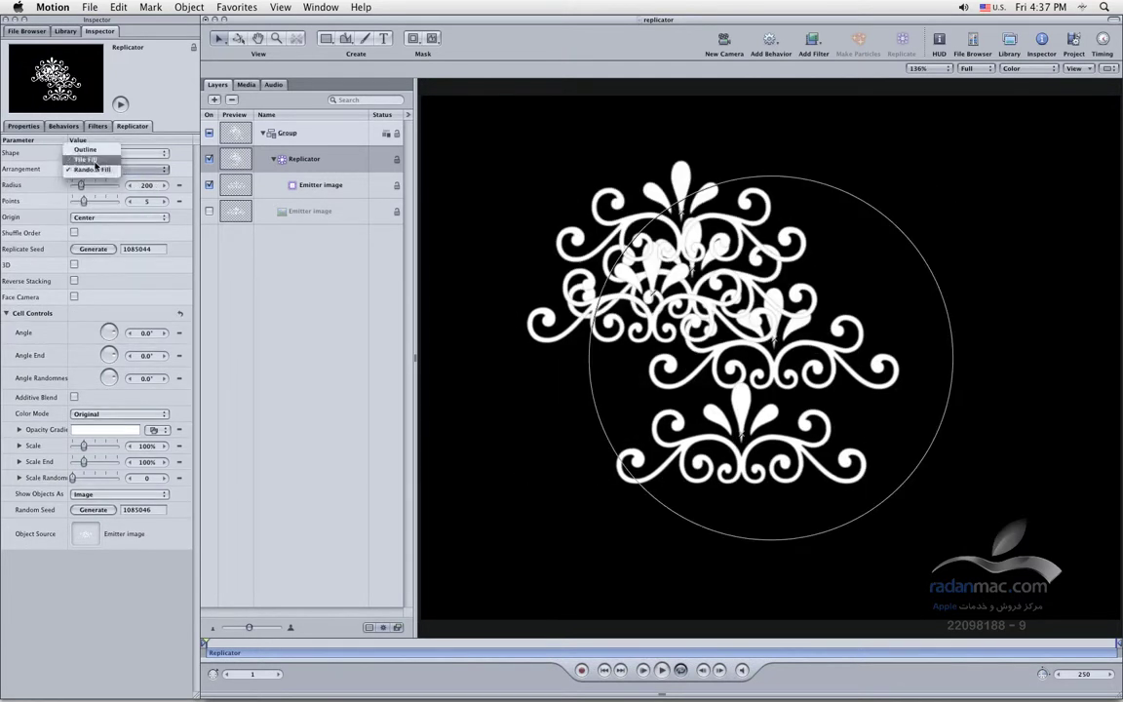
left_click(100, 161)
Change the replicator's shape to Burst with 10 arms and reduce the cell scale to 27%.
left_click(125, 154)
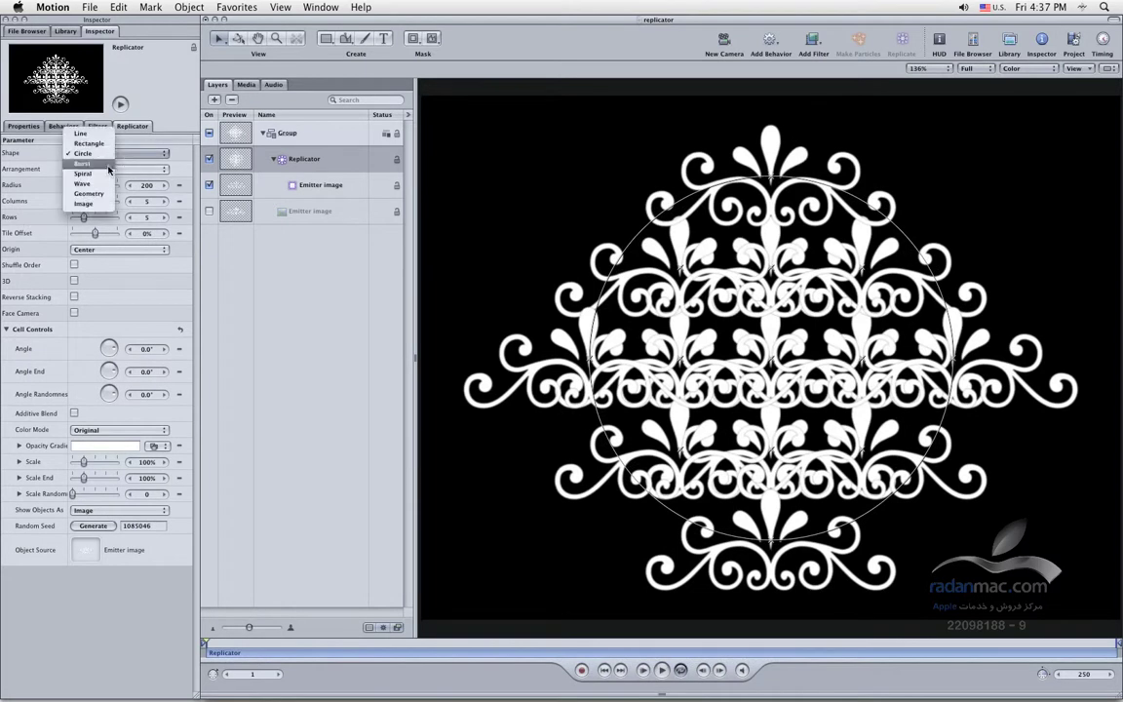
left_click(108, 165)
left_click(107, 157)
left_click(97, 153)
left_click_drag(86, 185, 103, 185)
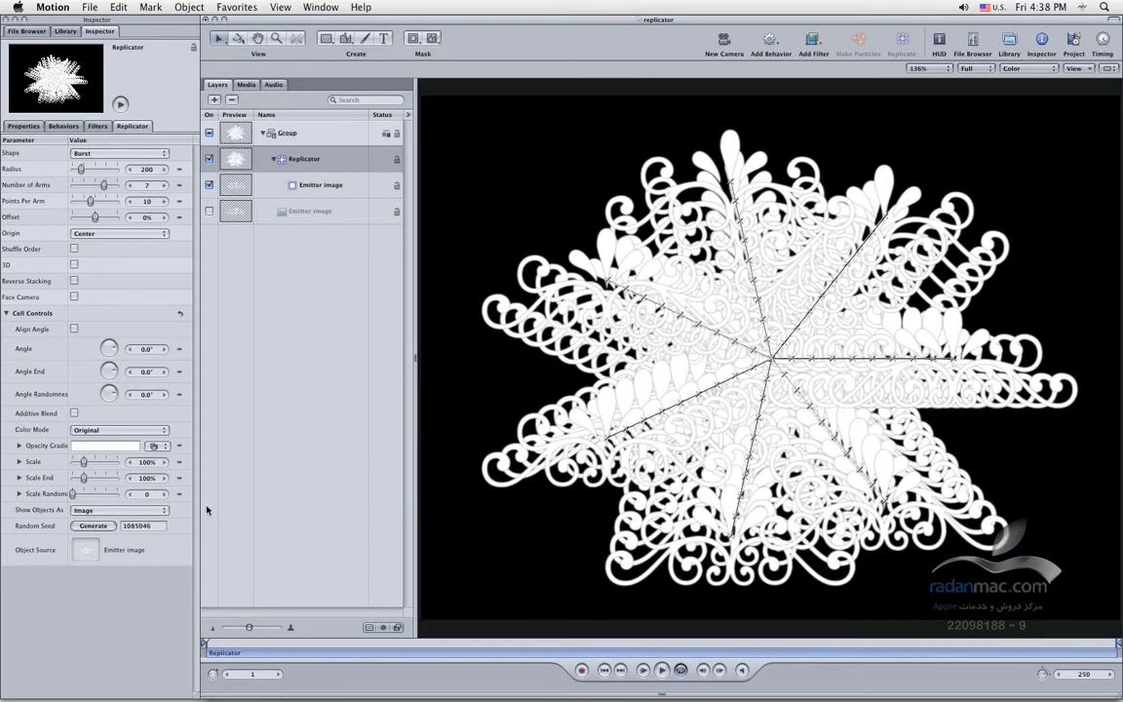
left_click_drag(78, 463, 76, 463)
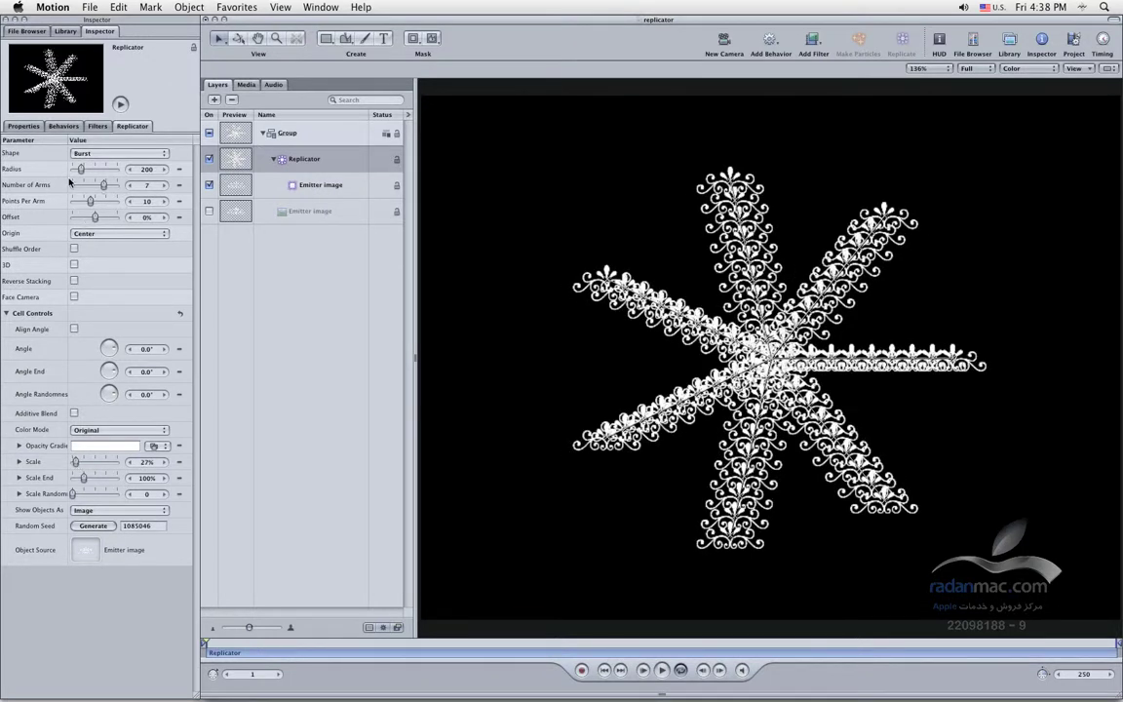
left_click_drag(105, 190, 119, 188)
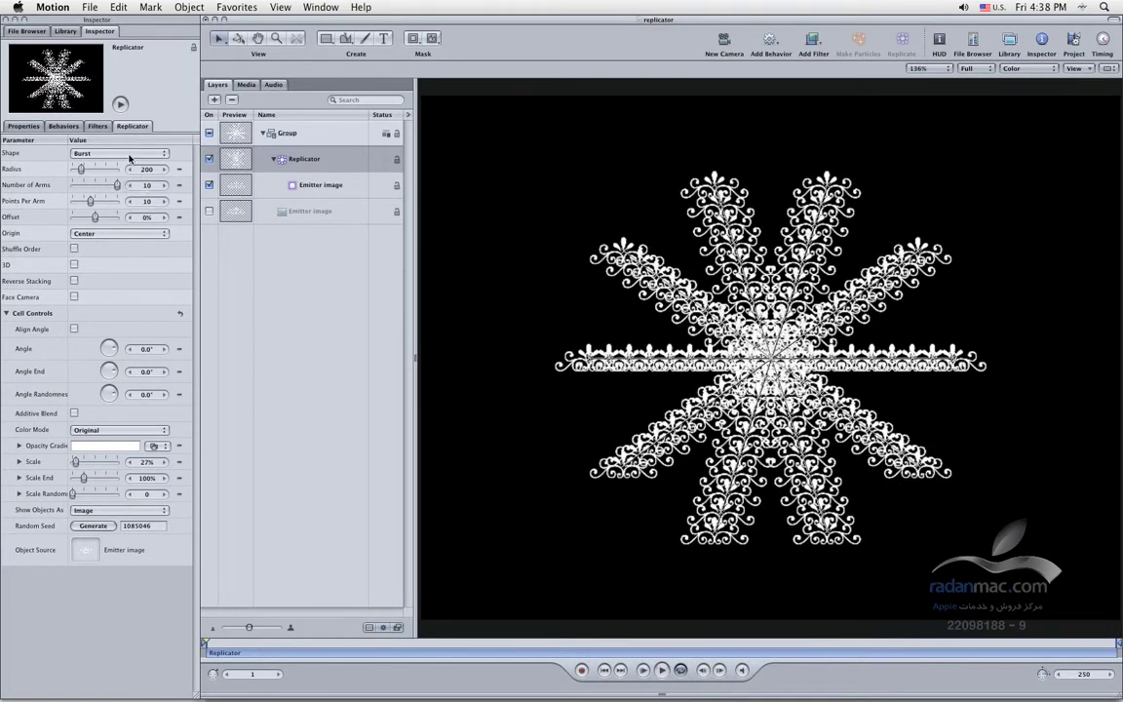
Change the replicator's shape to Spiral with radius 216, 0.30 twists and 5 arms.
left_click(119, 154)
left_click(112, 164)
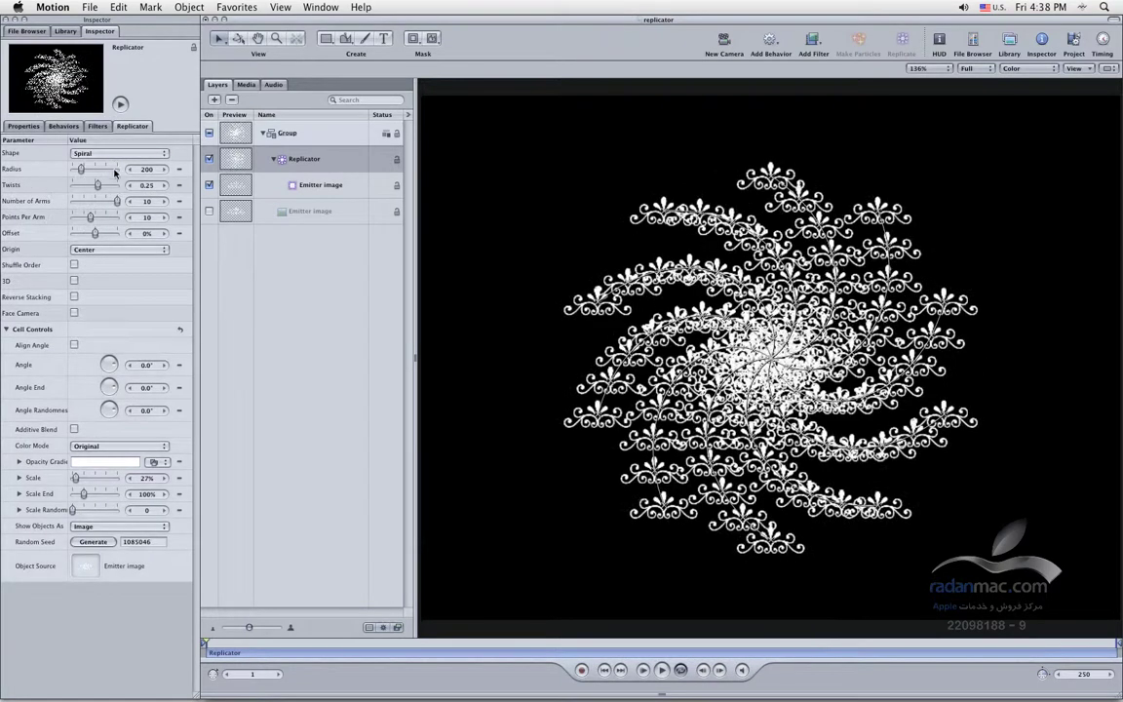
mouse_move(97, 188)
left_mouse_down()
mouse_move(84, 170)
mouse_move(110, 203)
mouse_move(96, 206)
left_mouse_up()
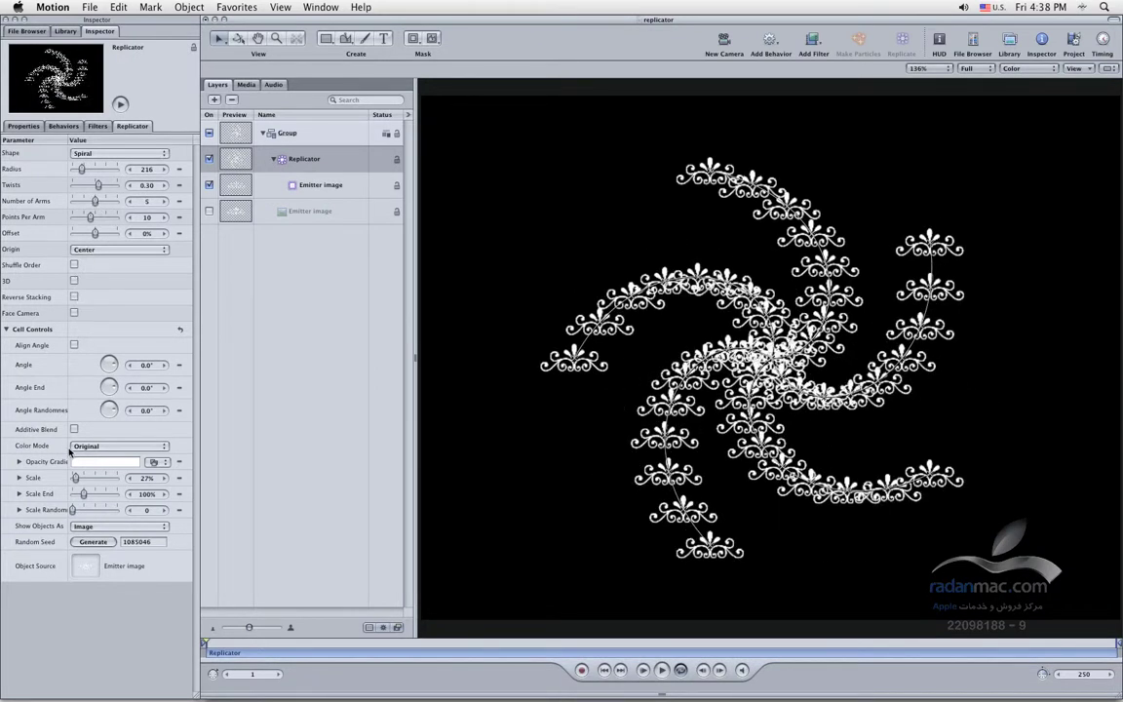
Set the cells' color mode to Colorize and tint them blue with Red 0.19 and Green 0.49.
left_click(151, 450)
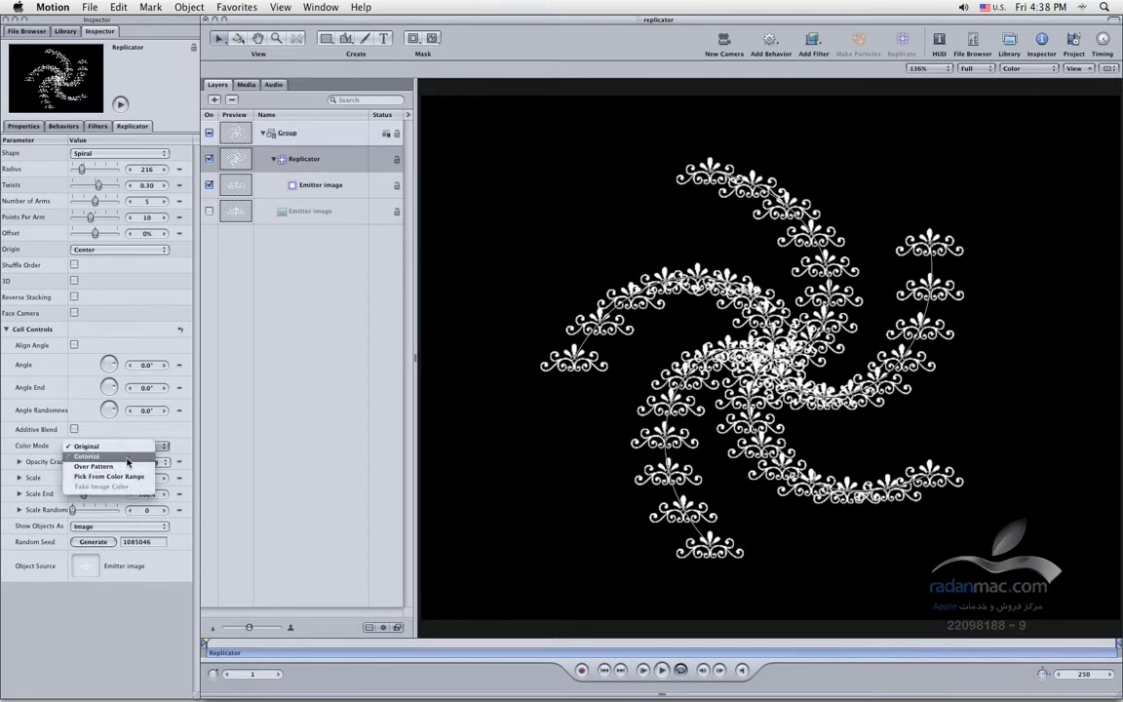
left_click(127, 458)
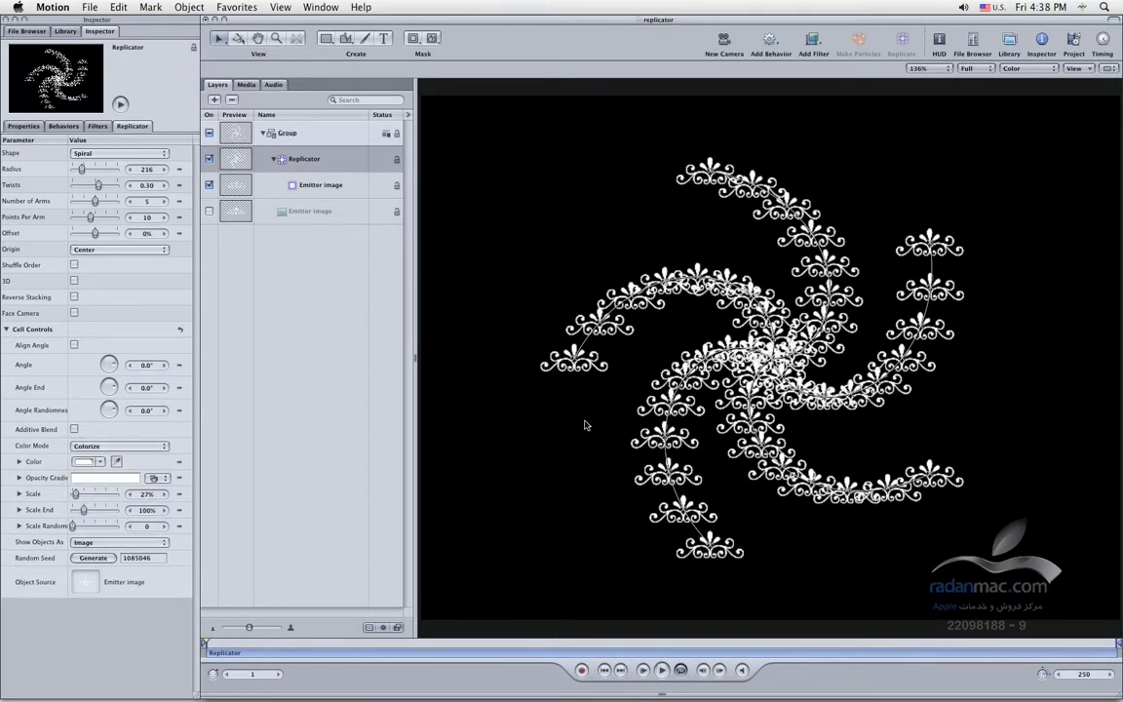
left_click(19, 461)
left_click_drag(116, 478, 93, 494)
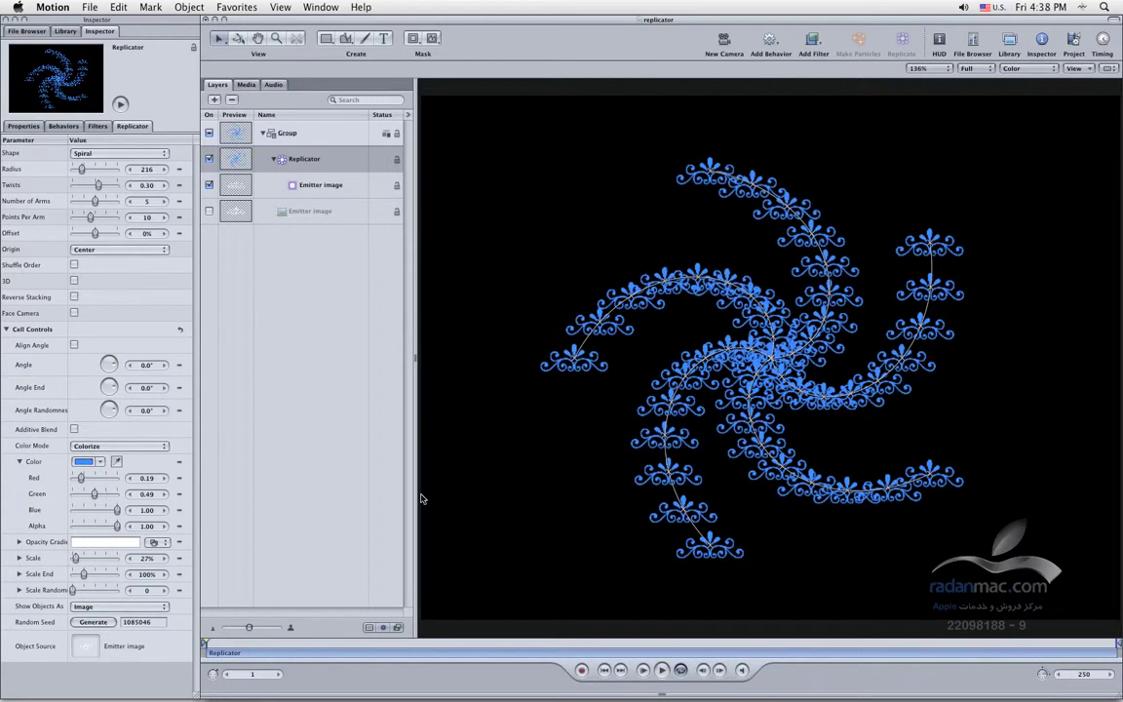
Set the cells' color mode to Over Pattern and the scale randomness to 10.
left_click(114, 446)
left_click(115, 457)
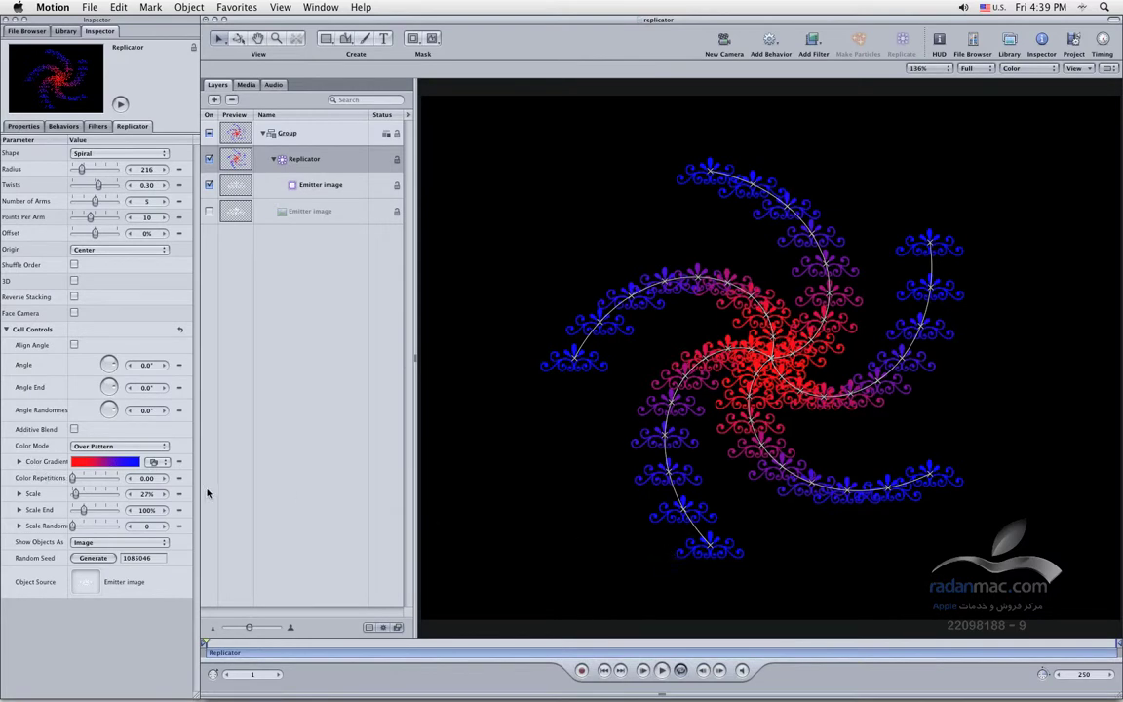
left_click(19, 462)
left_click(19, 462)
left_click_drag(75, 527, 81, 521)
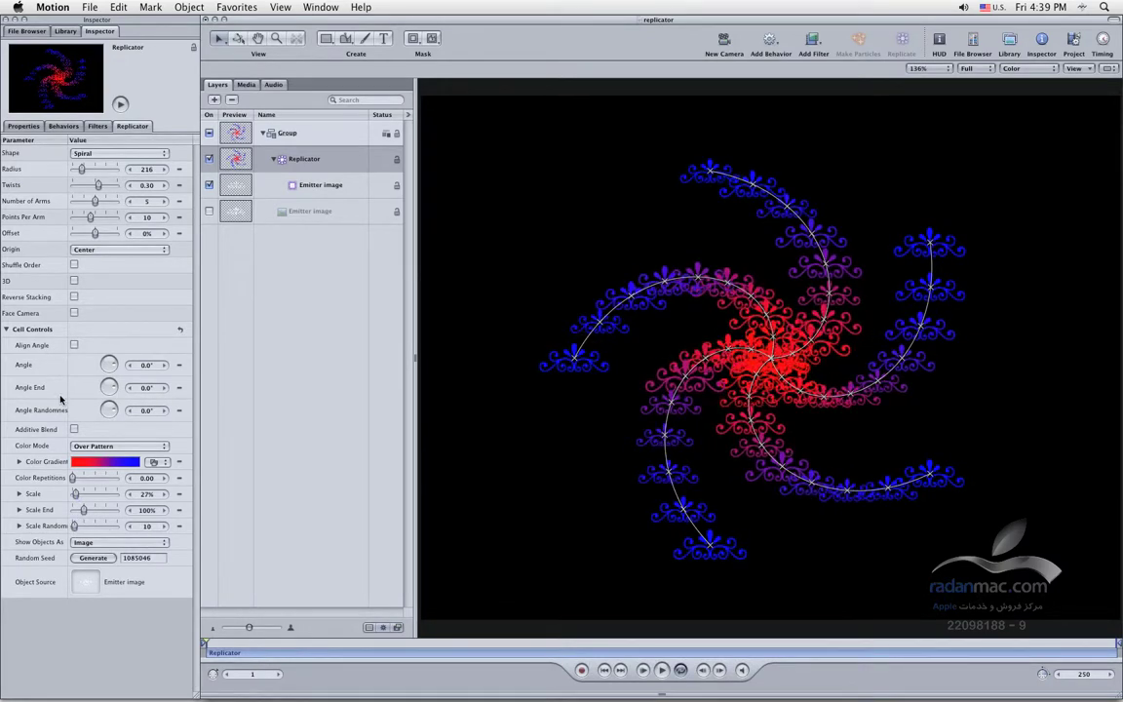
Try the Pick From Color Range color mode on the cells, and switch back to Over Pattern.
left_click(114, 447)
left_click(114, 455)
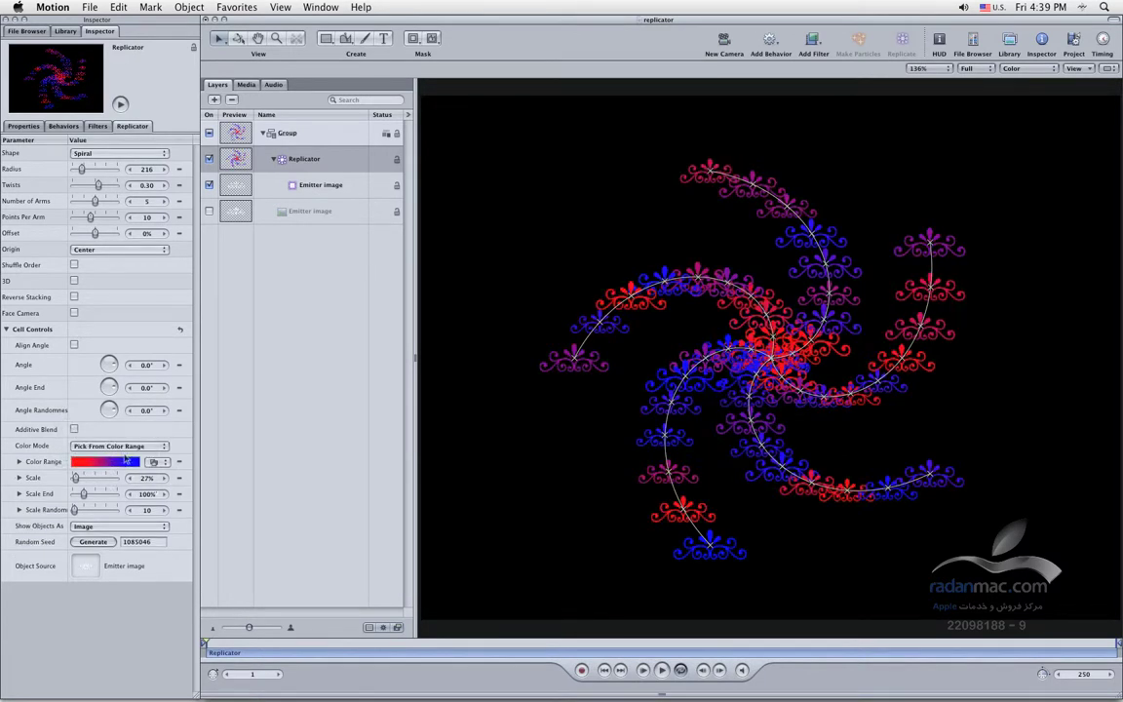
left_click(137, 448)
left_click(136, 437)
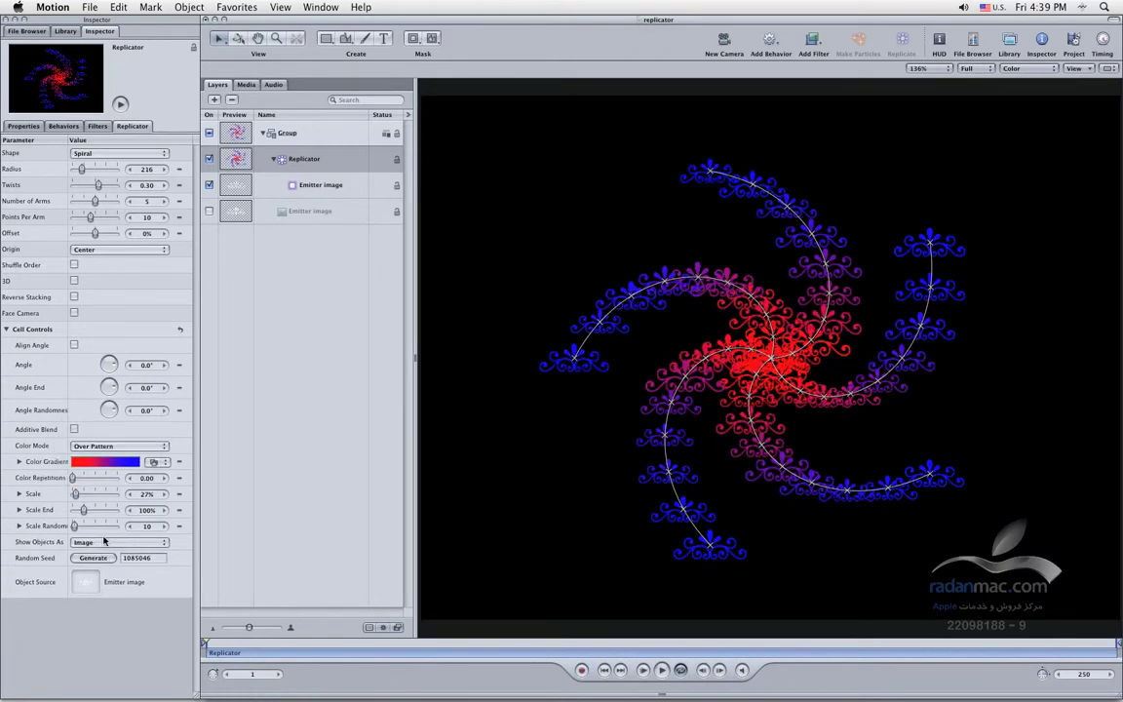
Try the alternative display modes for showing the replicated objects, and return to Image.
left_click(96, 543)
left_click(103, 543)
left_click(103, 534)
left_click(95, 543)
left_click(97, 533)
left_click(98, 543)
left_click(96, 575)
Enable 3D for the replicator, add a camera with the groups switched to 3D, and orbit to an angled view.
left_click(75, 280)
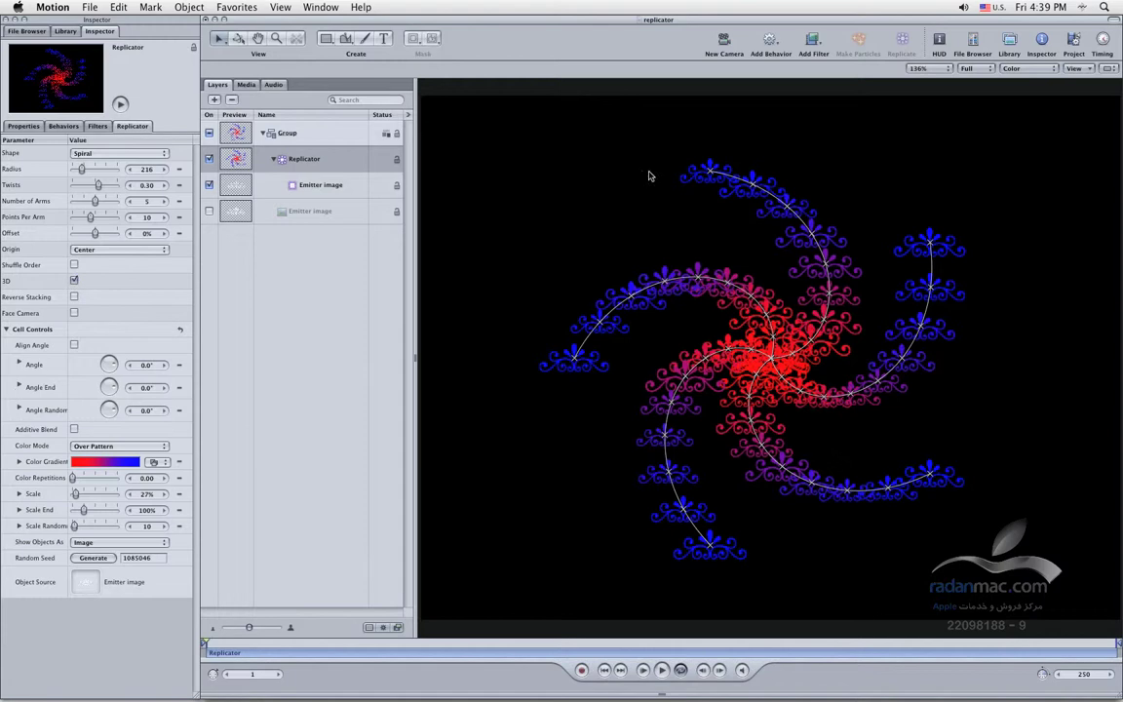
left_click(723, 44)
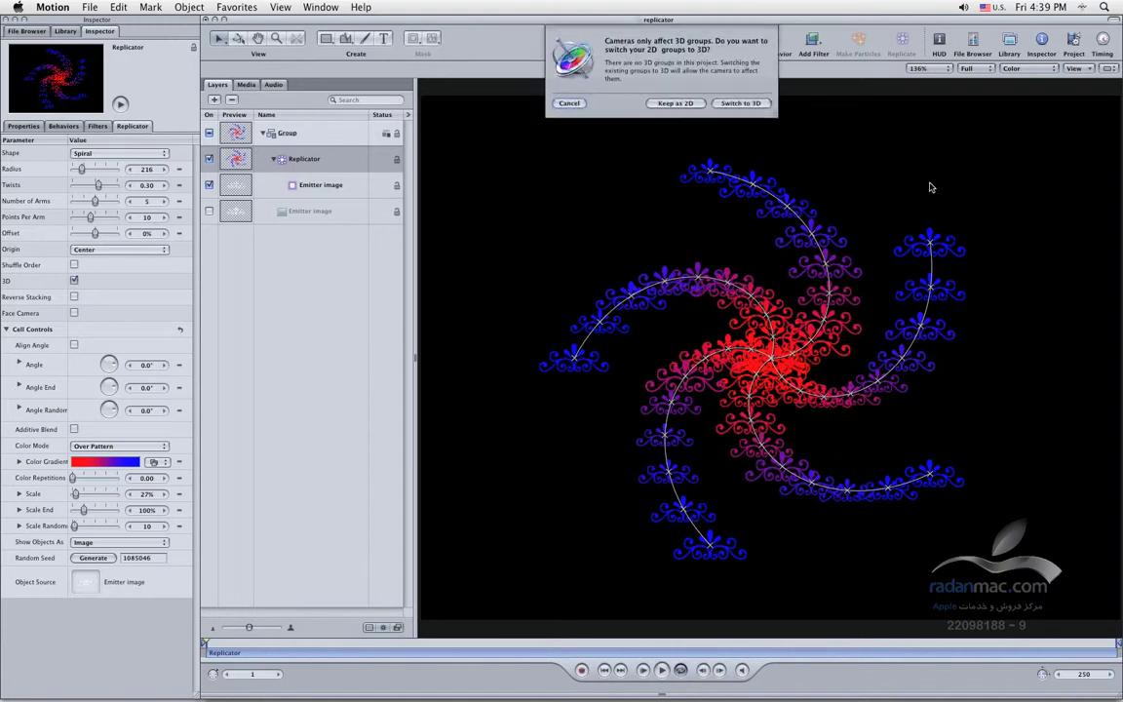
left_click(741, 102)
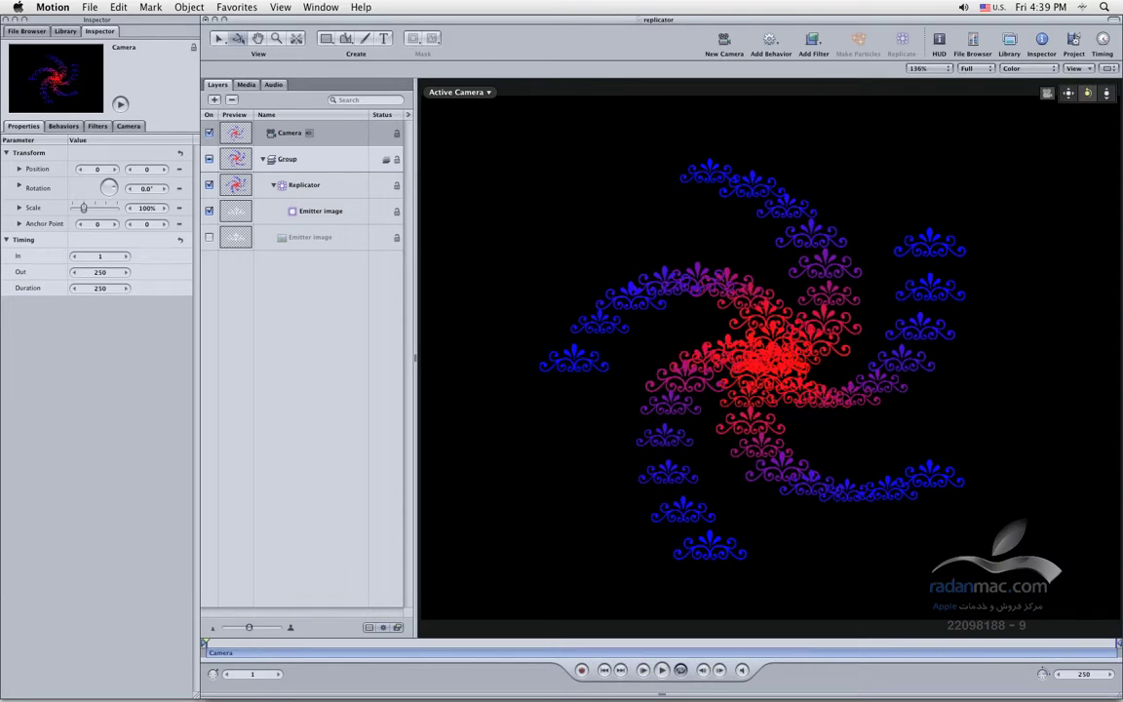
left_click_drag(1088, 93, 979, 87)
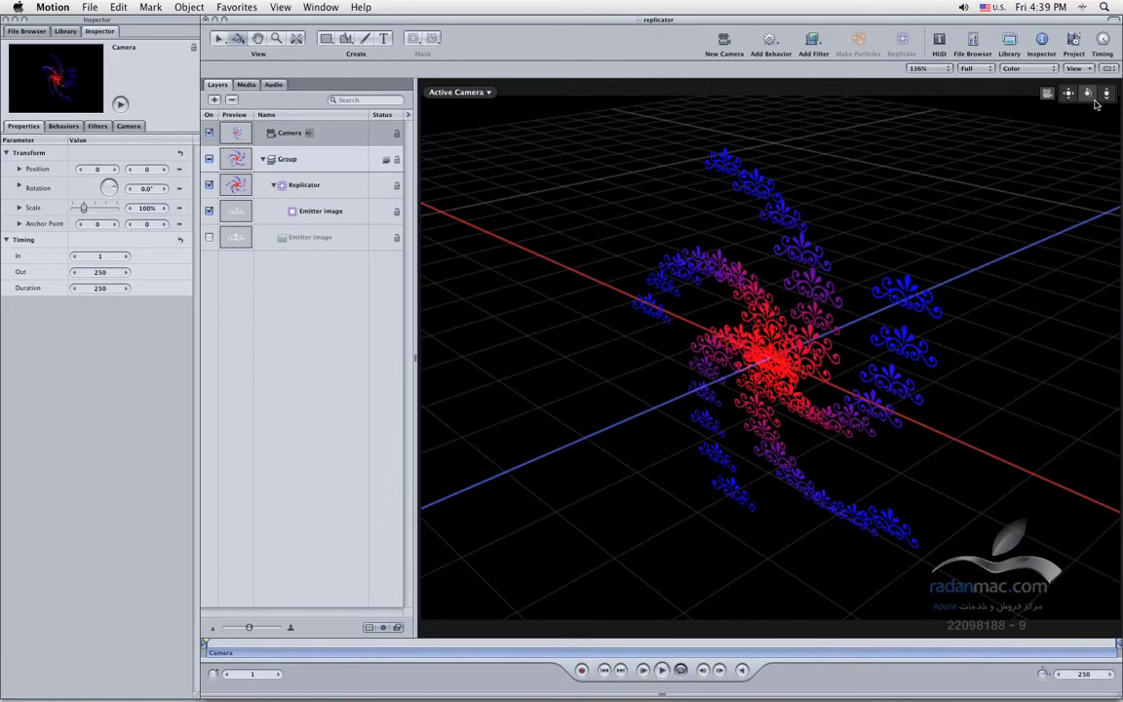
Select the replicator and change its shape to Rectangle.
left_click(337, 185)
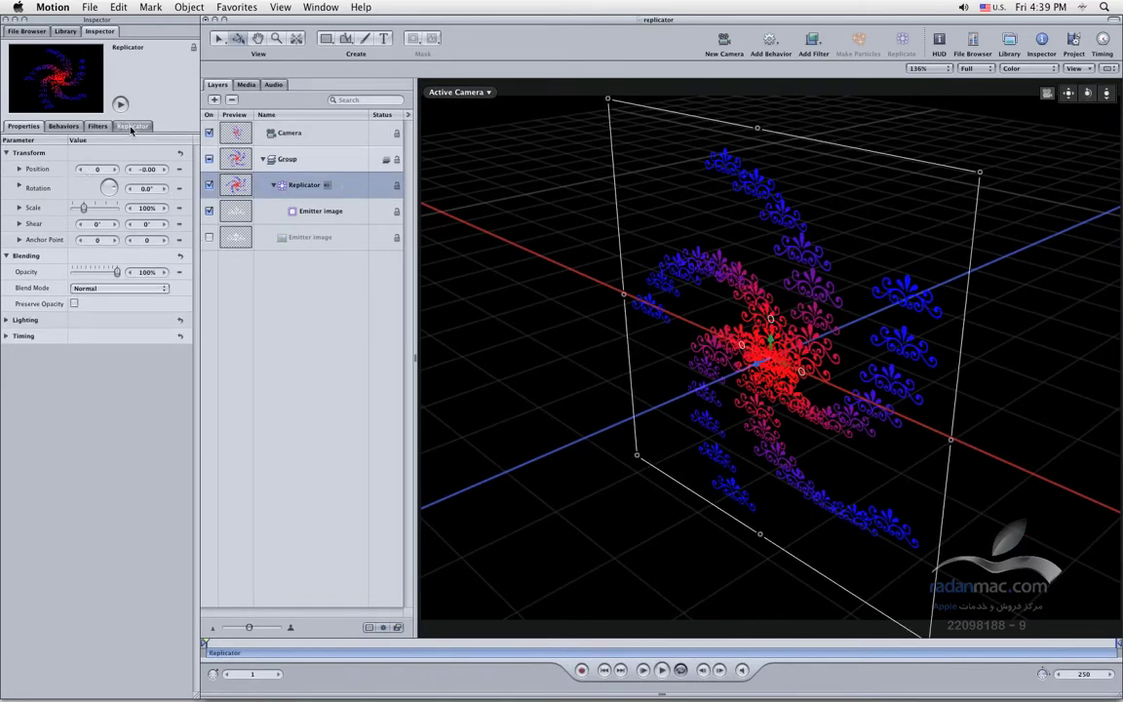
left_click(133, 126)
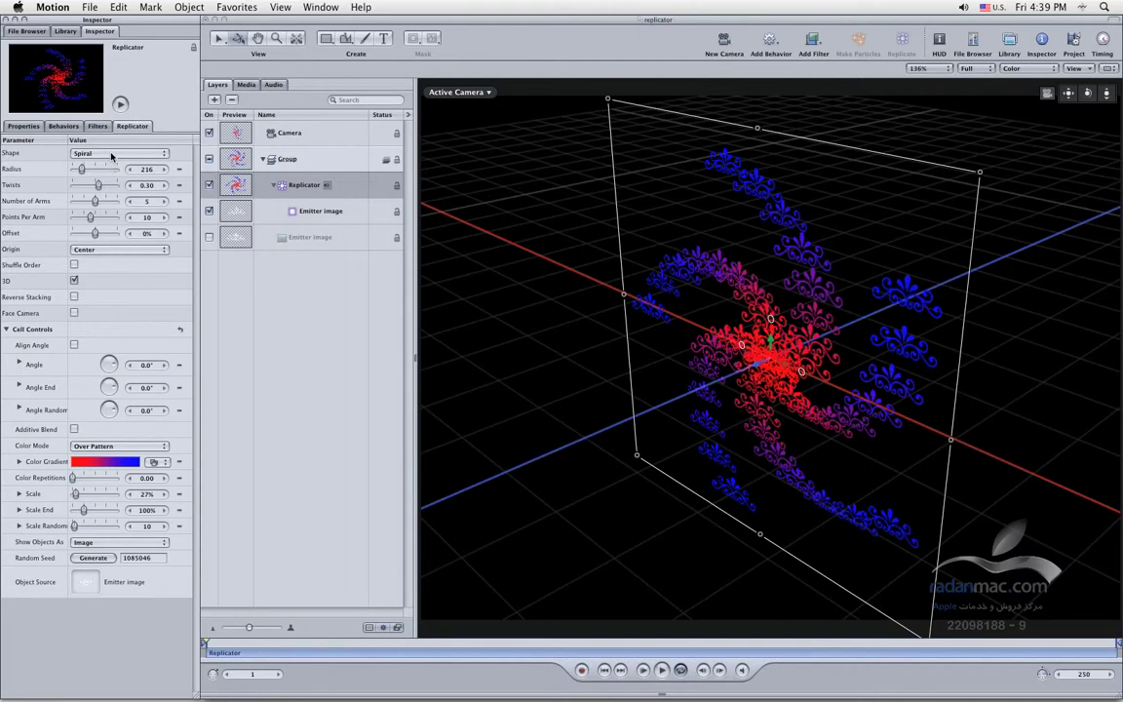
left_click(112, 154)
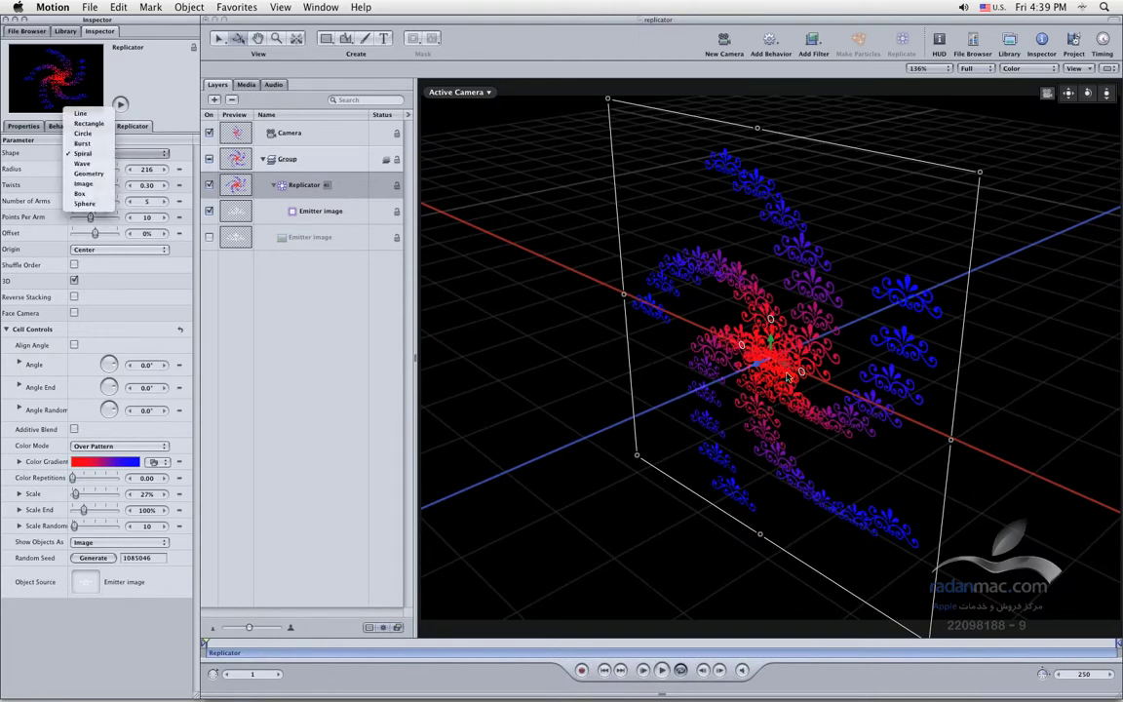
left_click(89, 122)
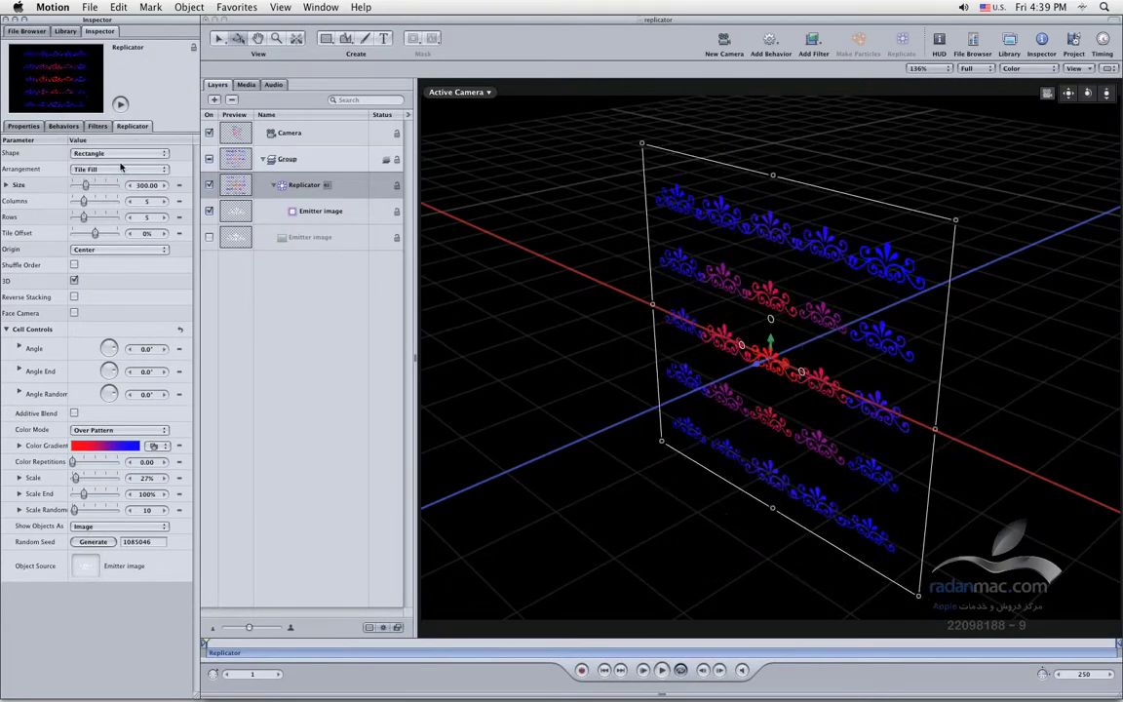
Display the replicator's floating controls and change its shape to Box.
key("F7")
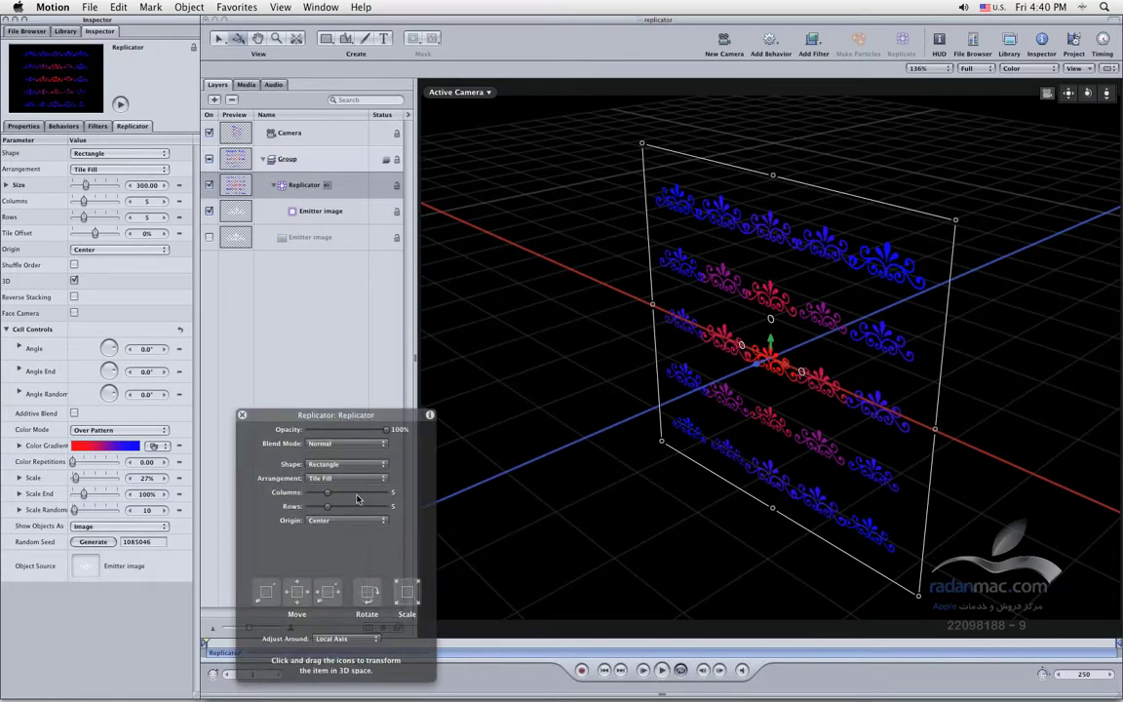
left_click(337, 464)
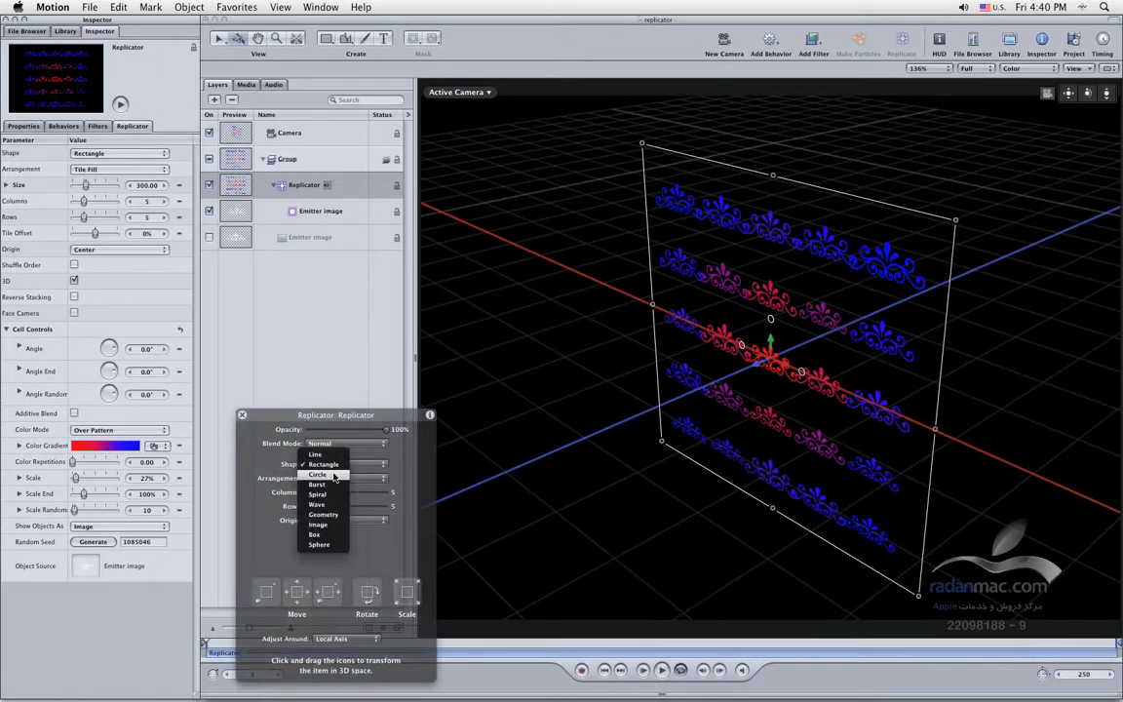
left_click(316, 534)
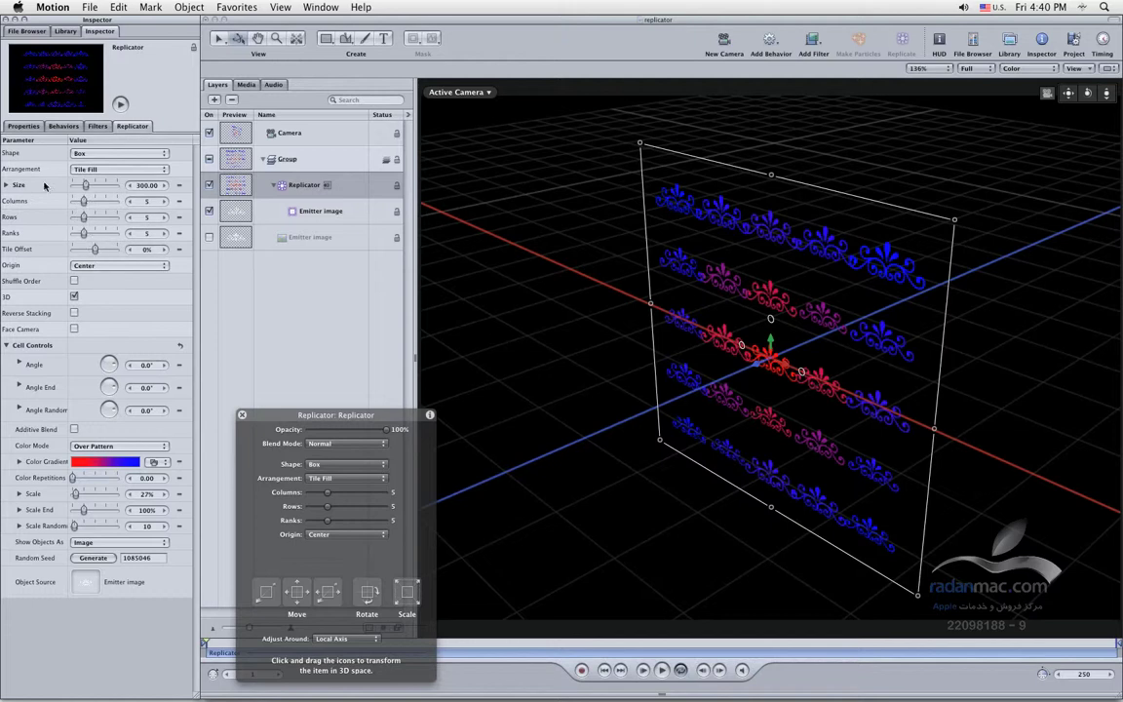
Expand the box replicator's size settings and set its depth to 366 and height to 261.
left_click(6, 184)
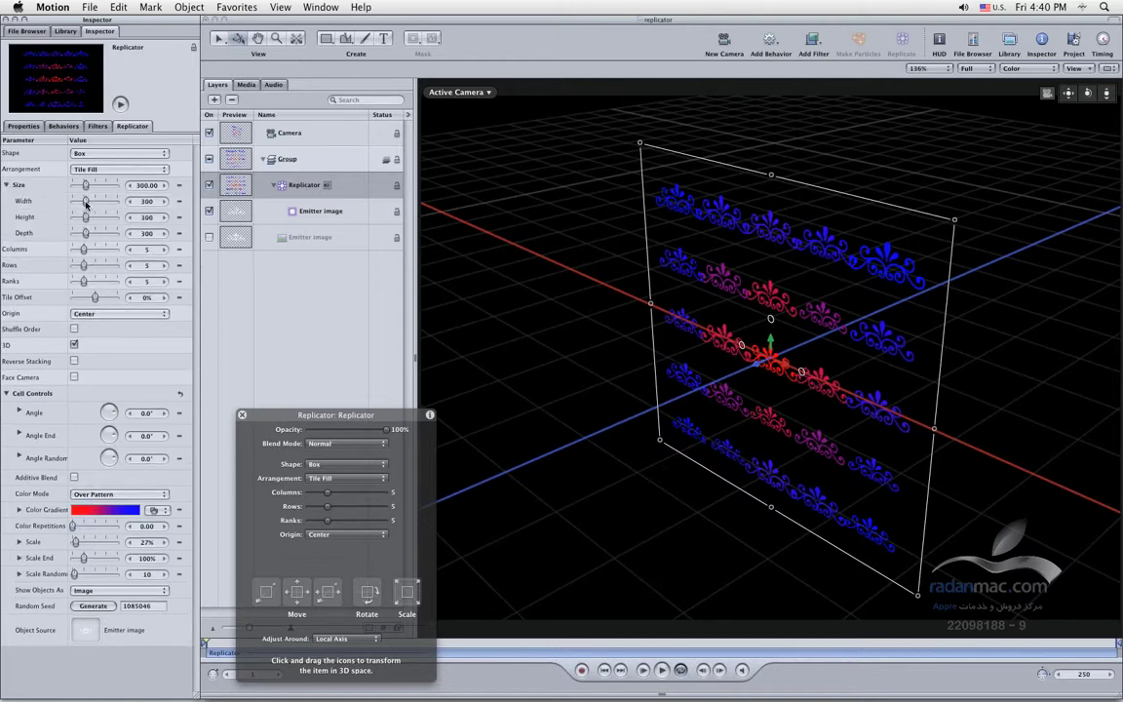
mouse_move(85, 233)
left_mouse_down()
mouse_move(100, 234)
mouse_move(86, 216)
mouse_move(90, 237)
left_mouse_up()
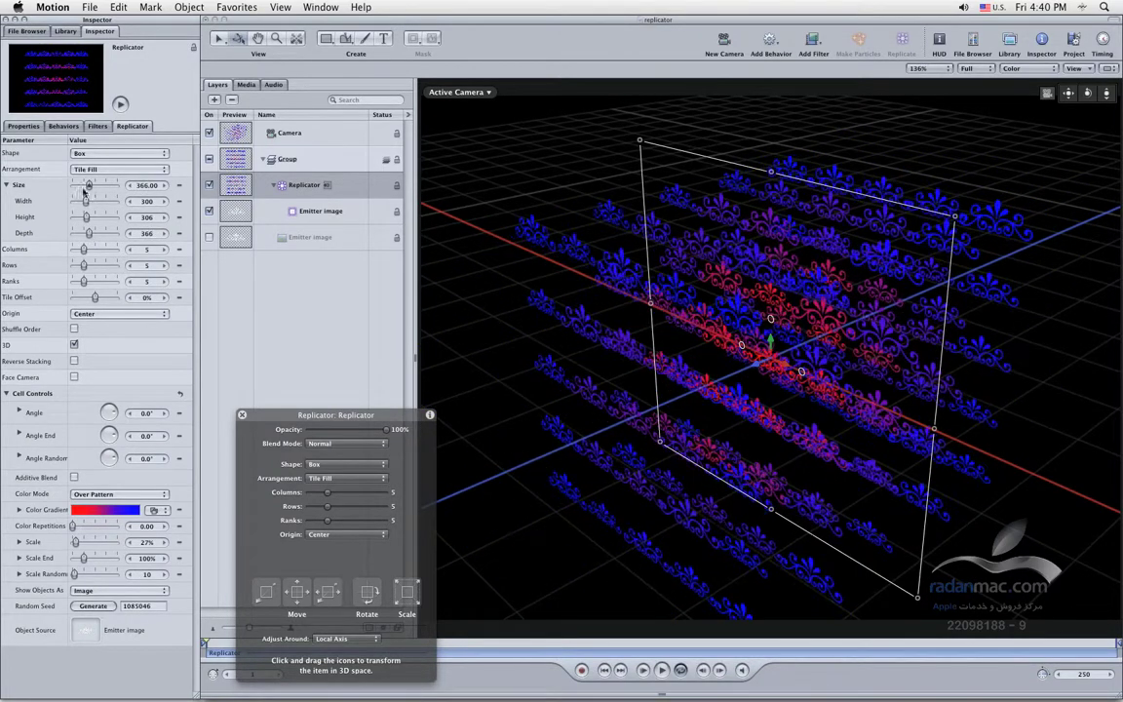
left_click_drag(87, 218, 86, 218)
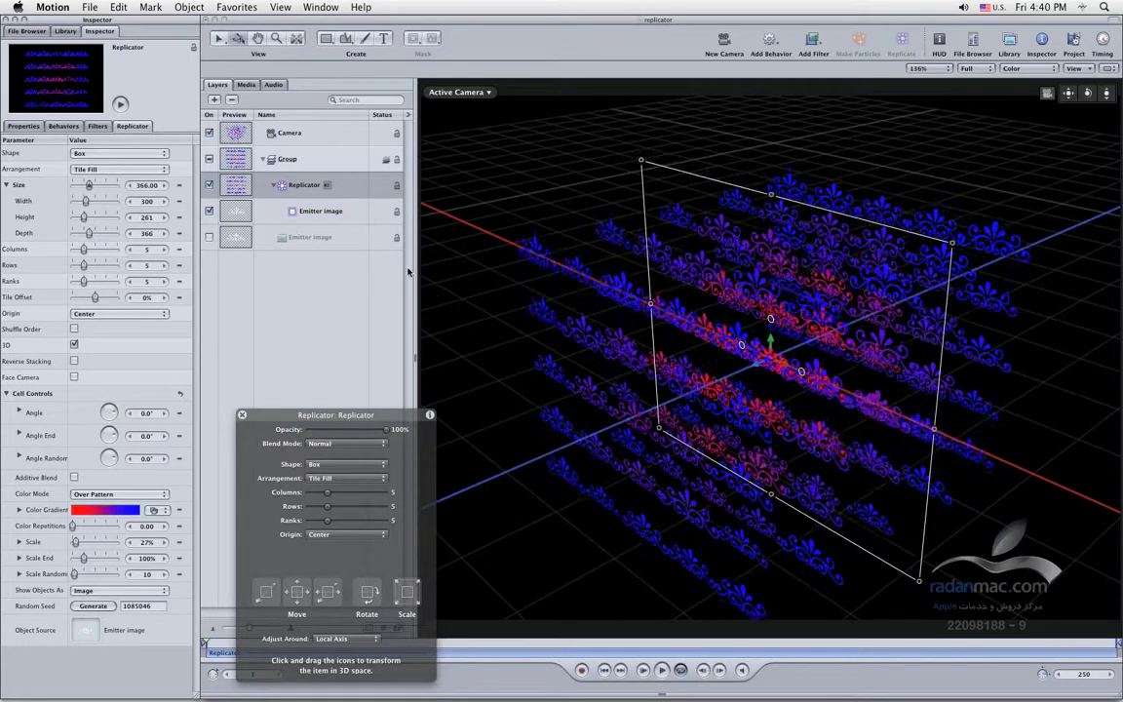
Try the Colorize color mode for the replicator cells, and switch the color mode to Original.
left_click(106, 493)
left_click(88, 483)
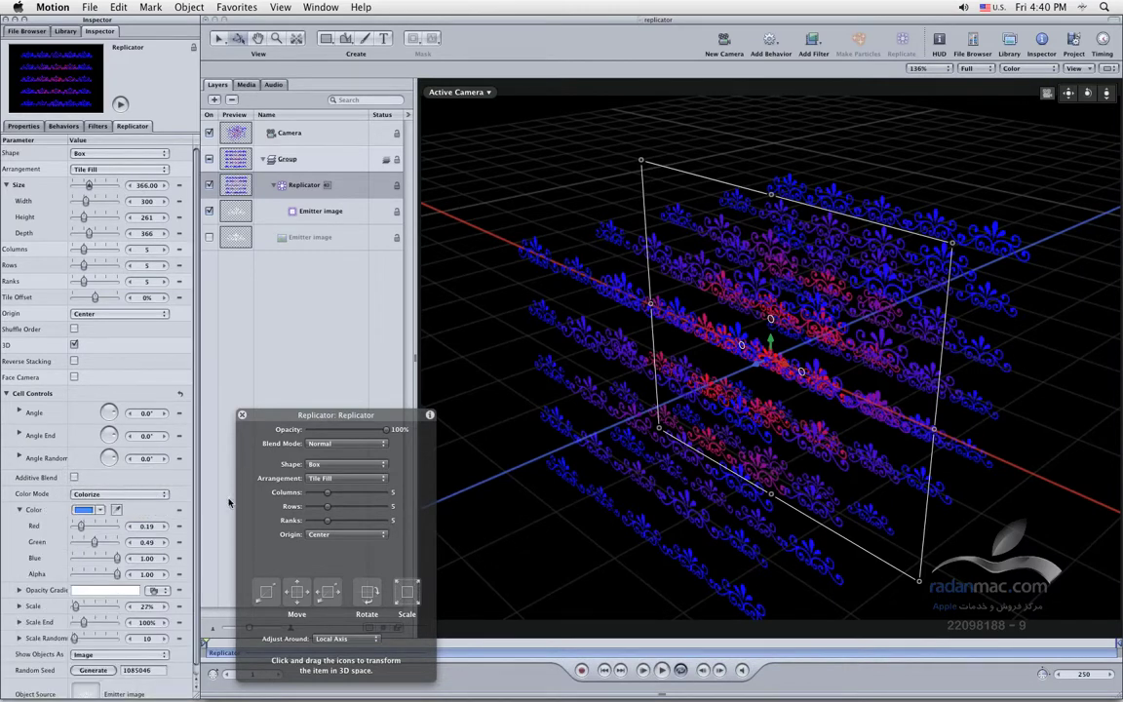
left_click(146, 497)
left_click(88, 435)
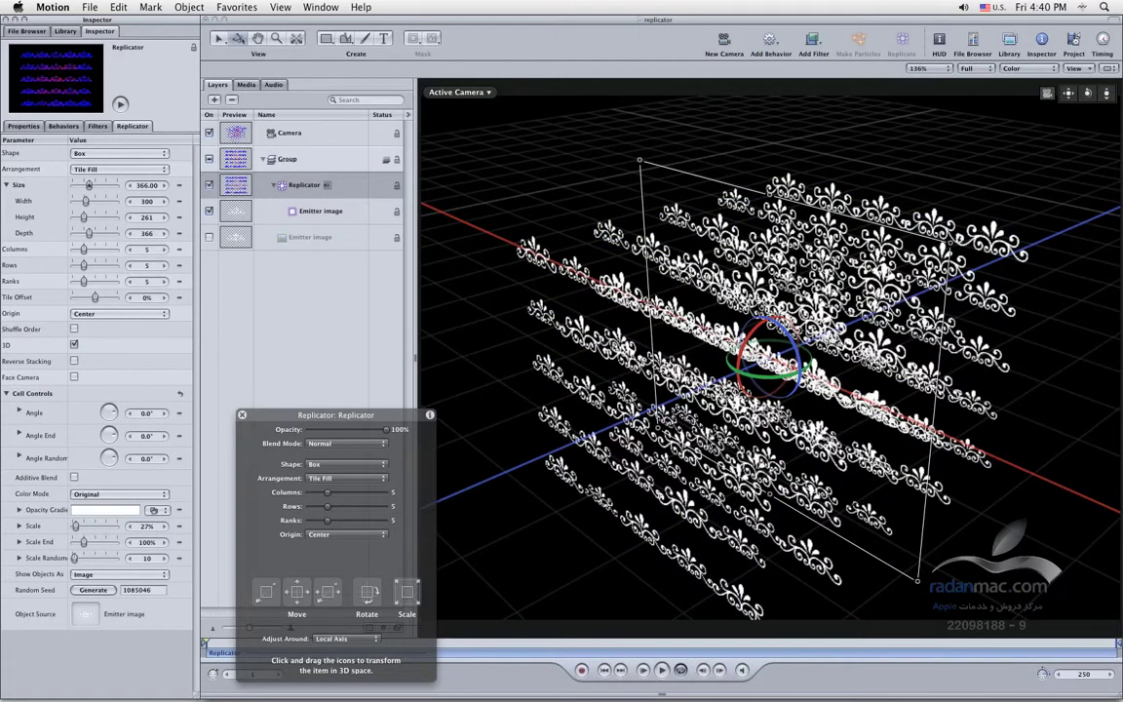
Change the replicator's shape to Sphere, keeping the Tile Fill arrangement.
left_click(145, 167)
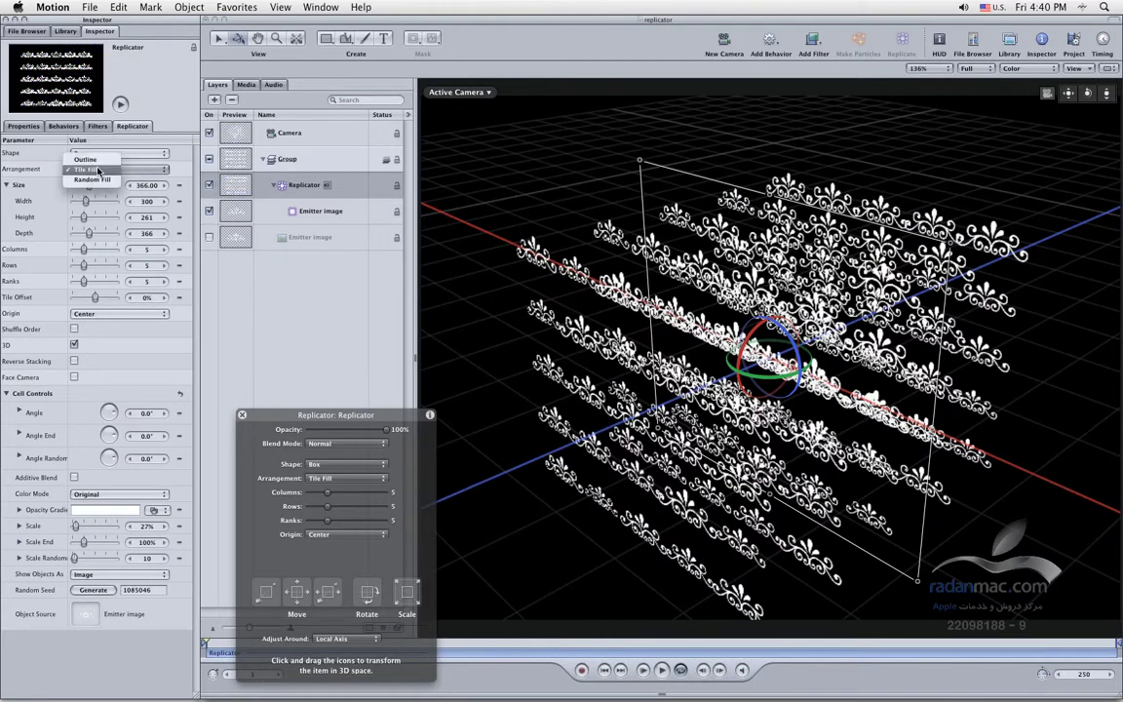
left_click(145, 160)
left_click(150, 154)
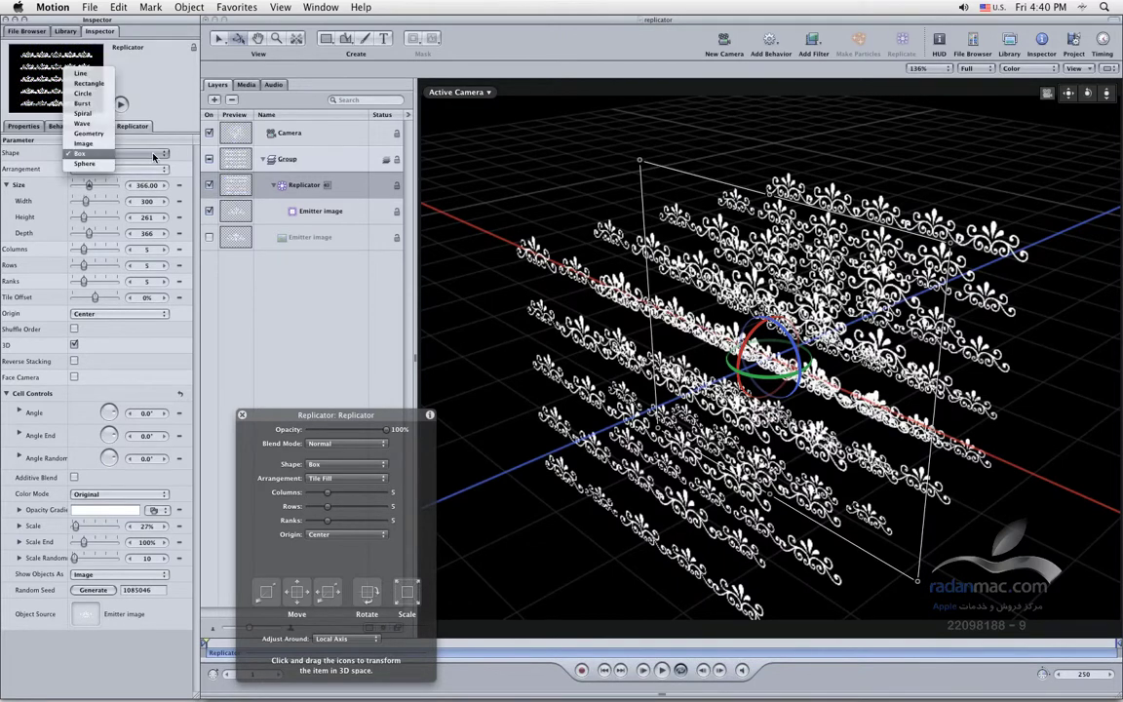
left_click(109, 166)
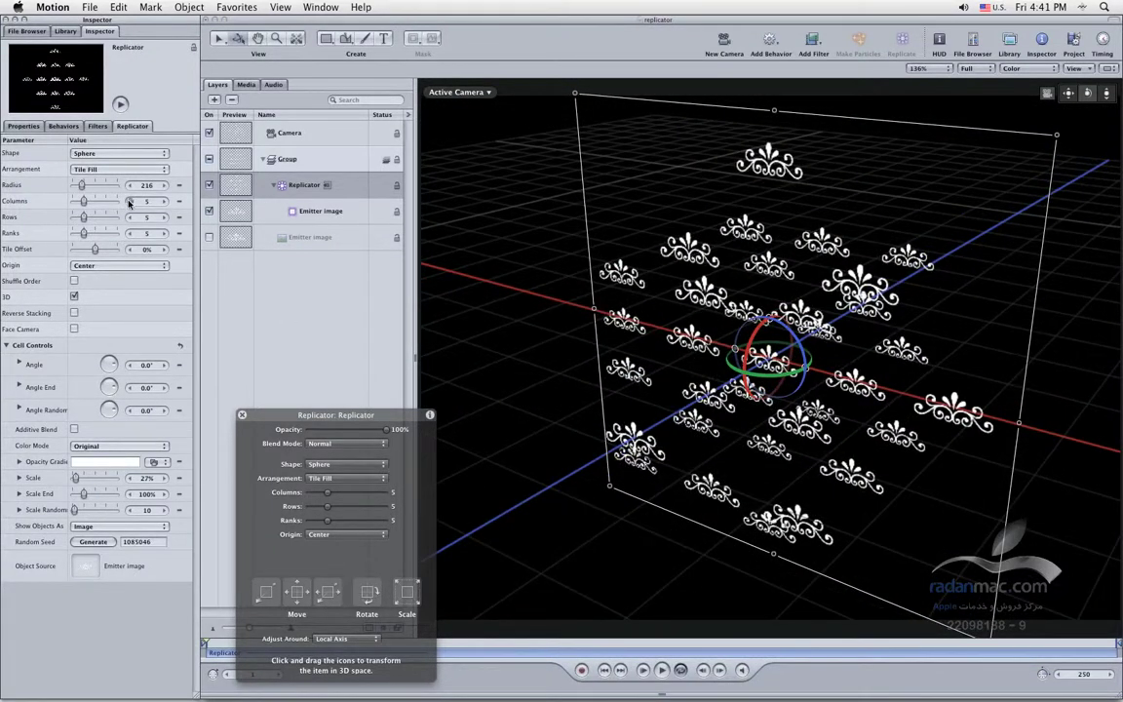
Set the sphere's columns, rows and ranks to 6 each, and close the replicator's floating controls.
left_click(164, 201)
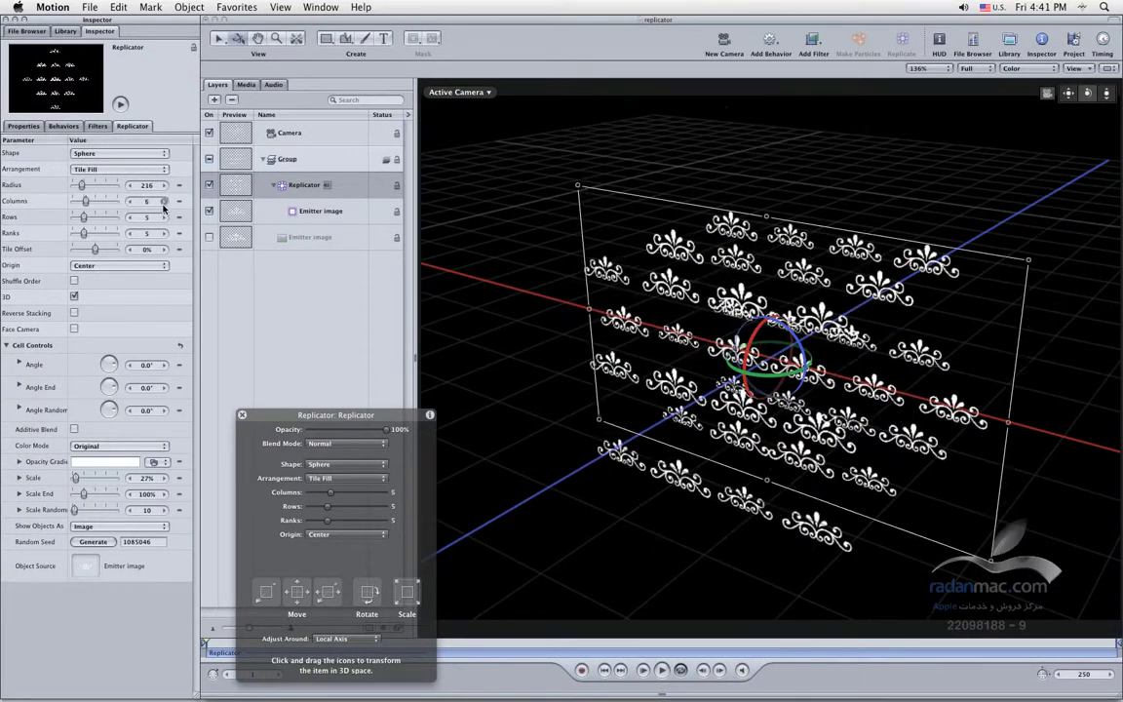
left_click(164, 216)
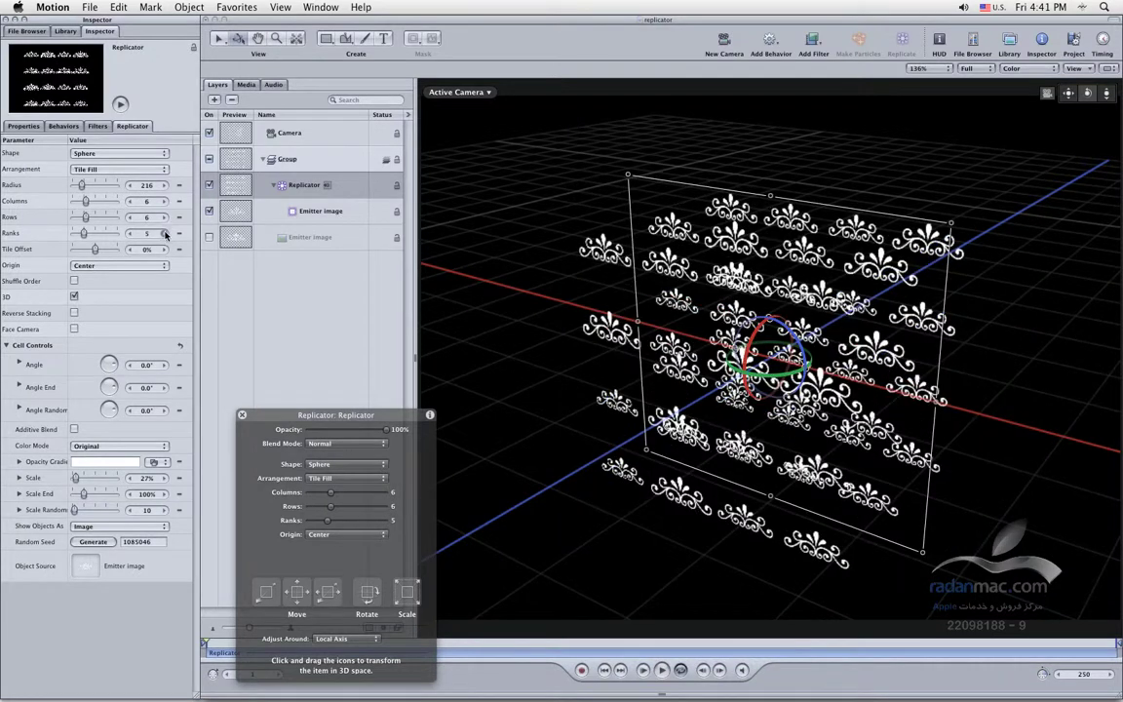
left_click(163, 233)
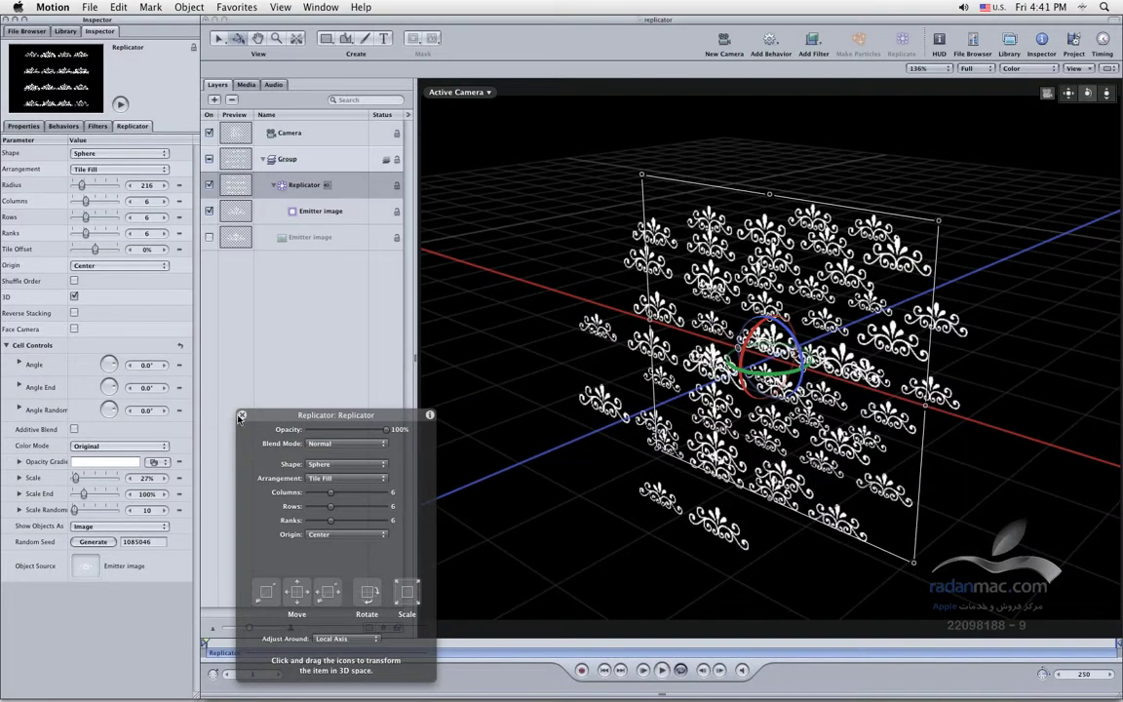
left_click(241, 417)
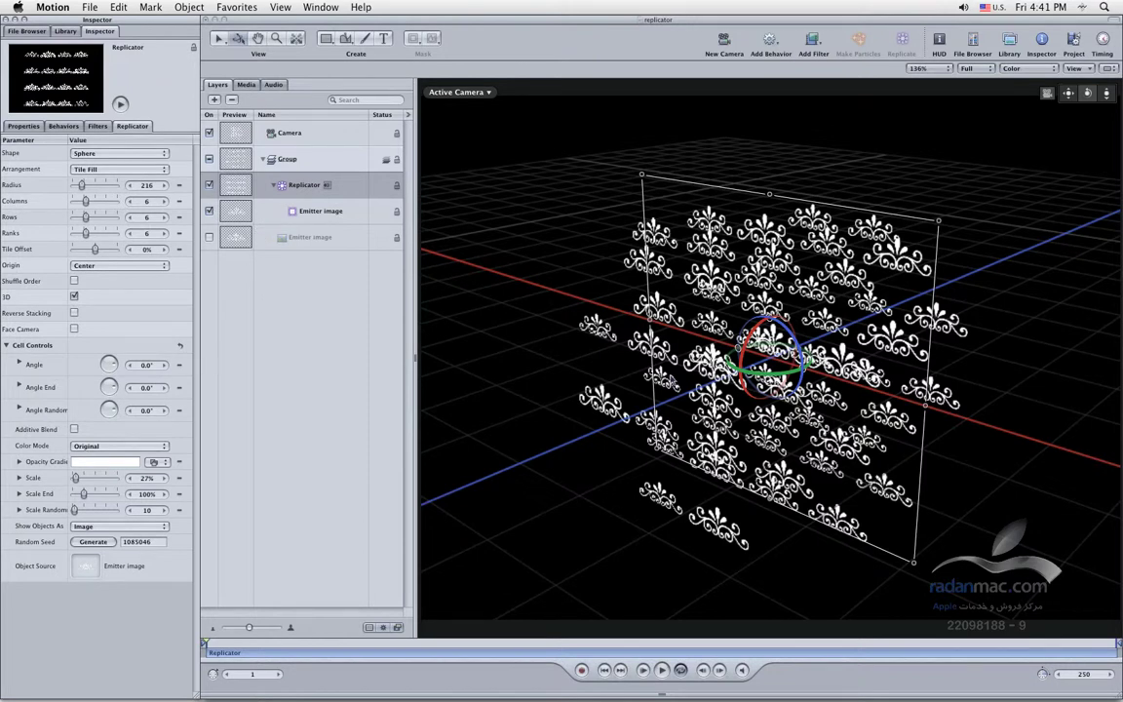
Enable Face Camera for the replicator and orbit the camera to check how the ornaments turn.
left_click_drag(619, 370, 712, 352)
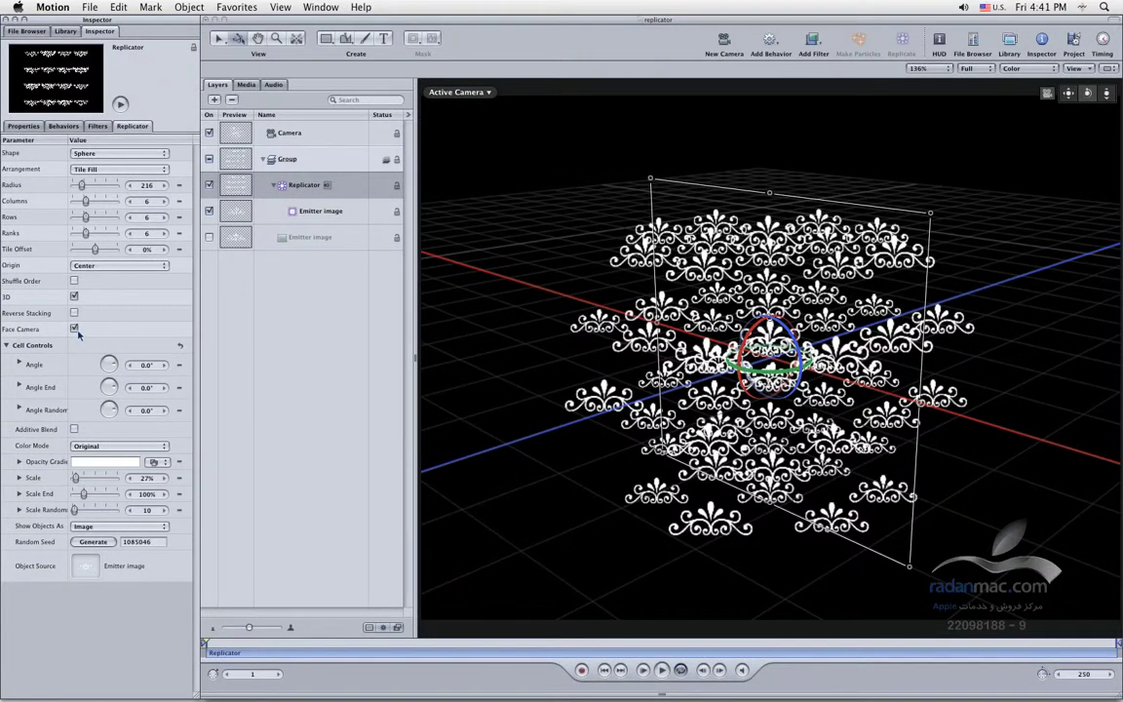
left_click_drag(473, 323, 568, 338)
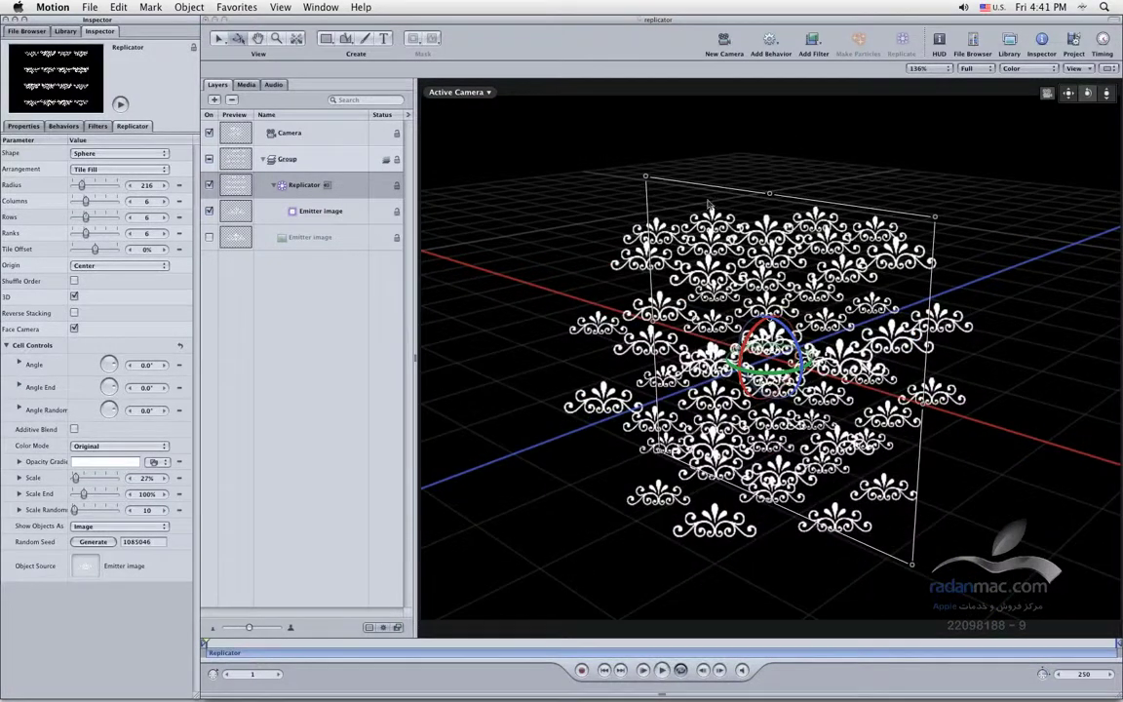
Delete the camera and switch the group back to 2D.
left_click(292, 133)
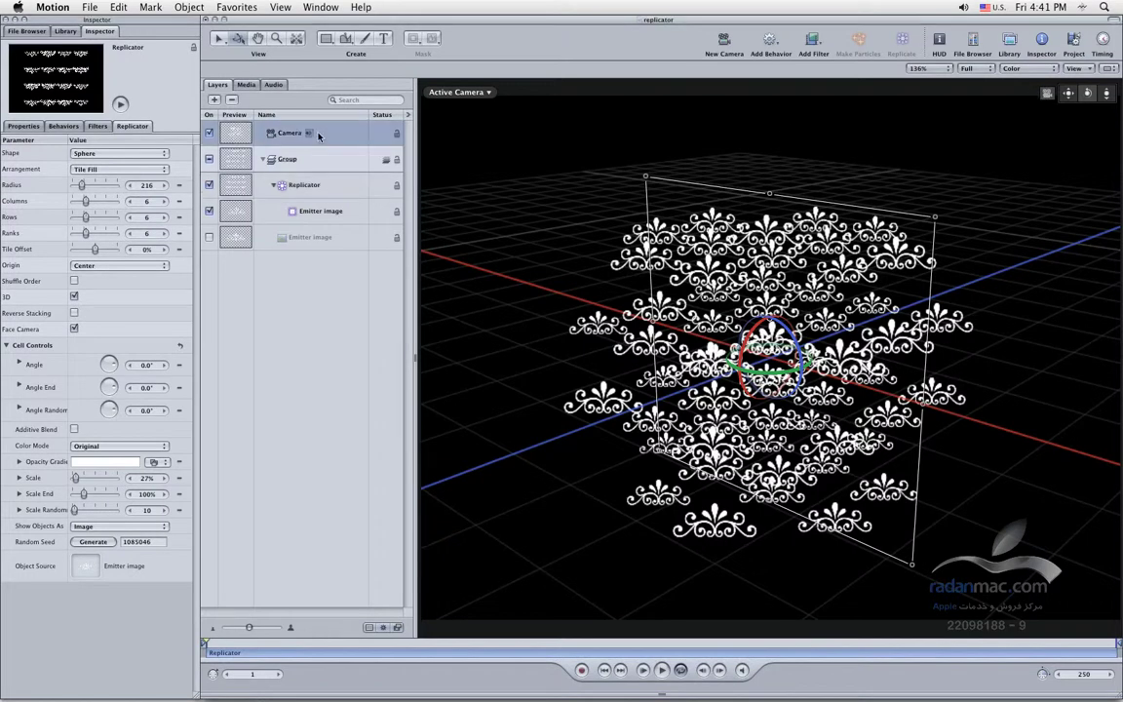
key("Delete")
left_click(387, 157)
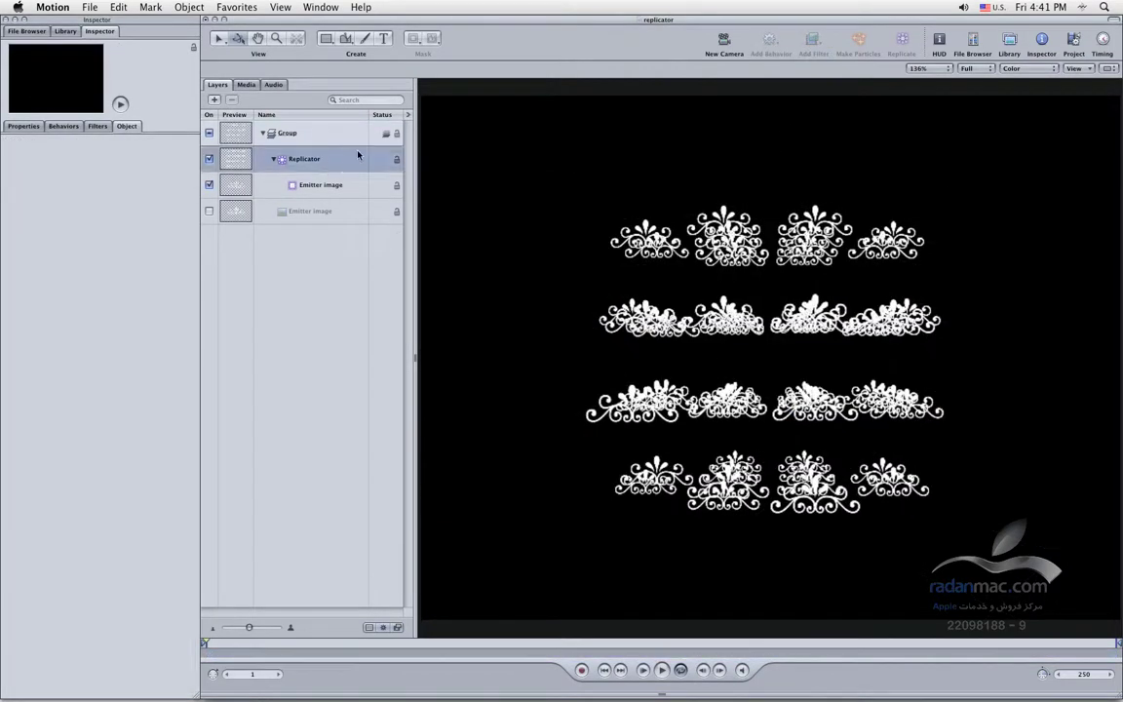
key("super+shift+a")
Change the replicator's shape to Spiral, with a cell Angle of 151° and an Angle End of 29°.
left_click(353, 157)
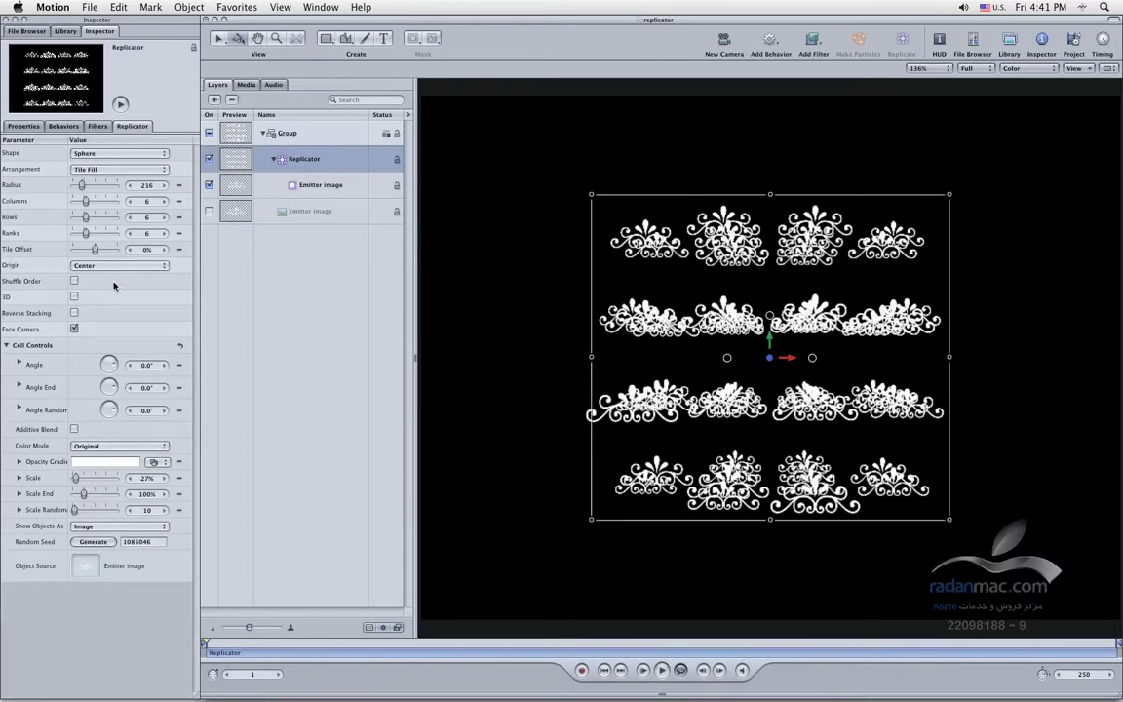
left_click(138, 154)
left_click(110, 152)
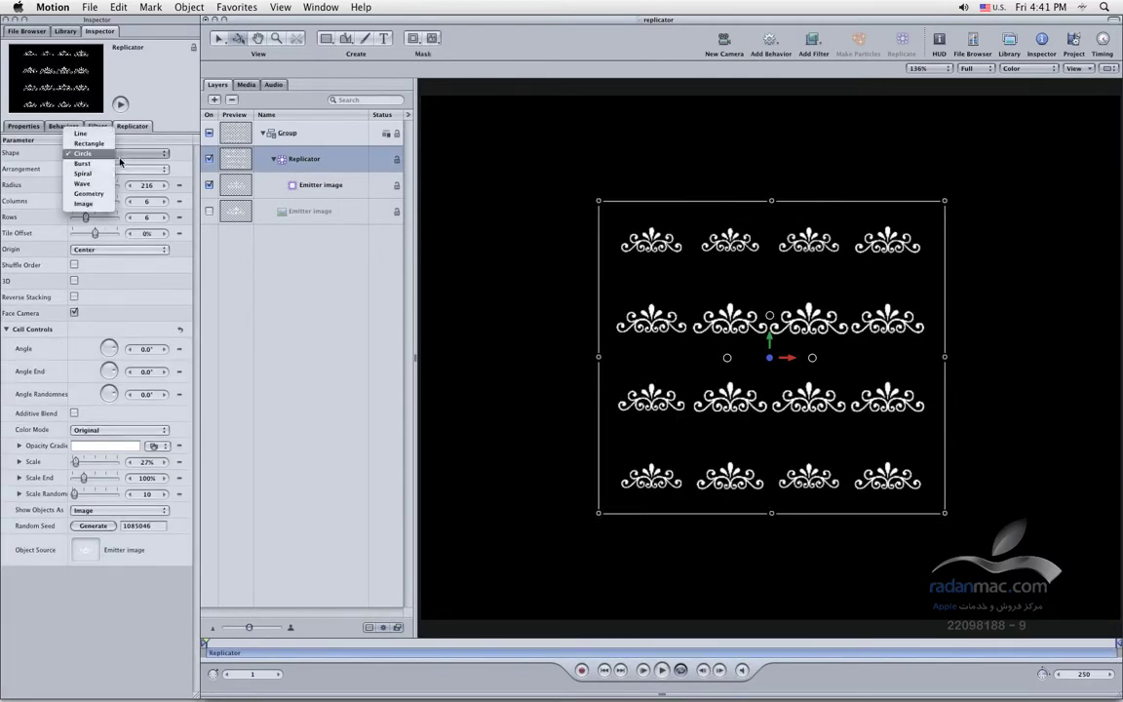
left_click(112, 171)
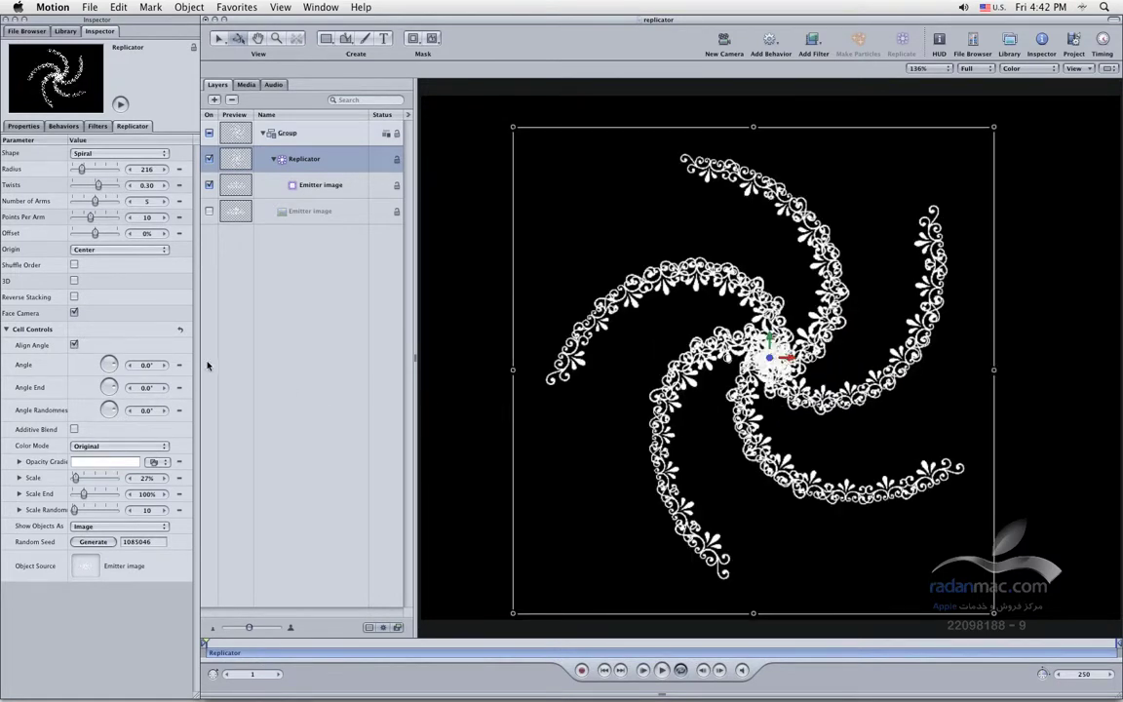
mouse_move(114, 366)
left_mouse_down()
mouse_move(102, 362)
mouse_move(113, 387)
left_mouse_up()
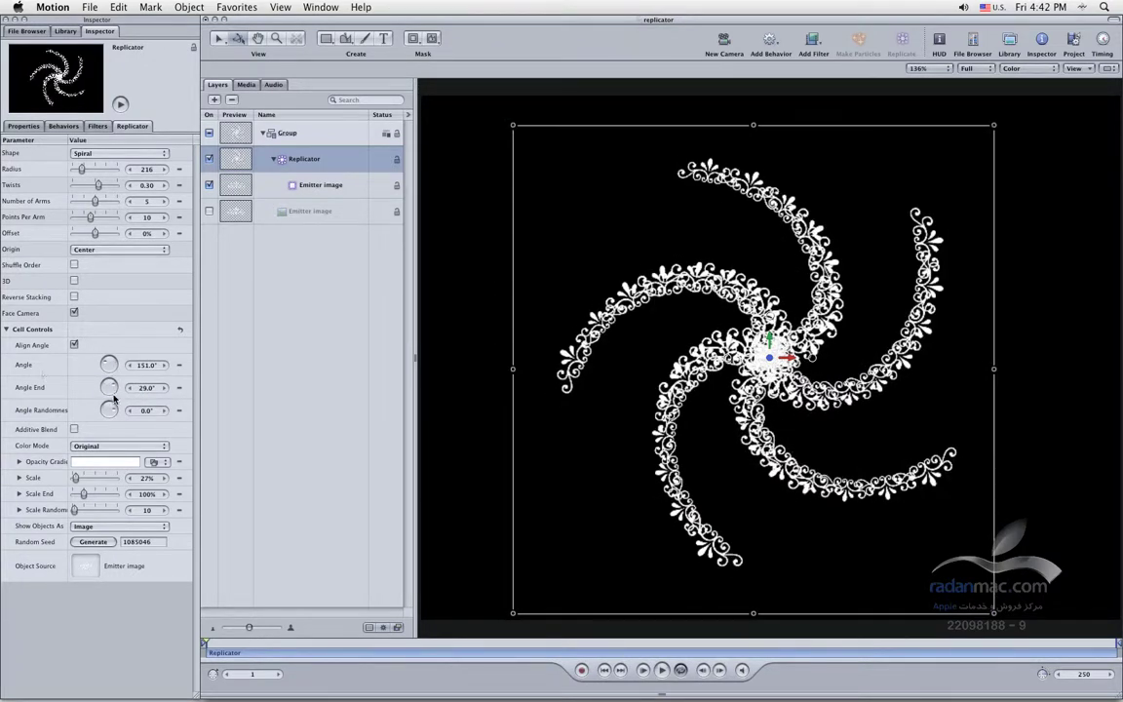
Set the spiral cells' color mode to Colorize and turn on Additive Blend.
left_click(75, 429)
left_click(115, 445)
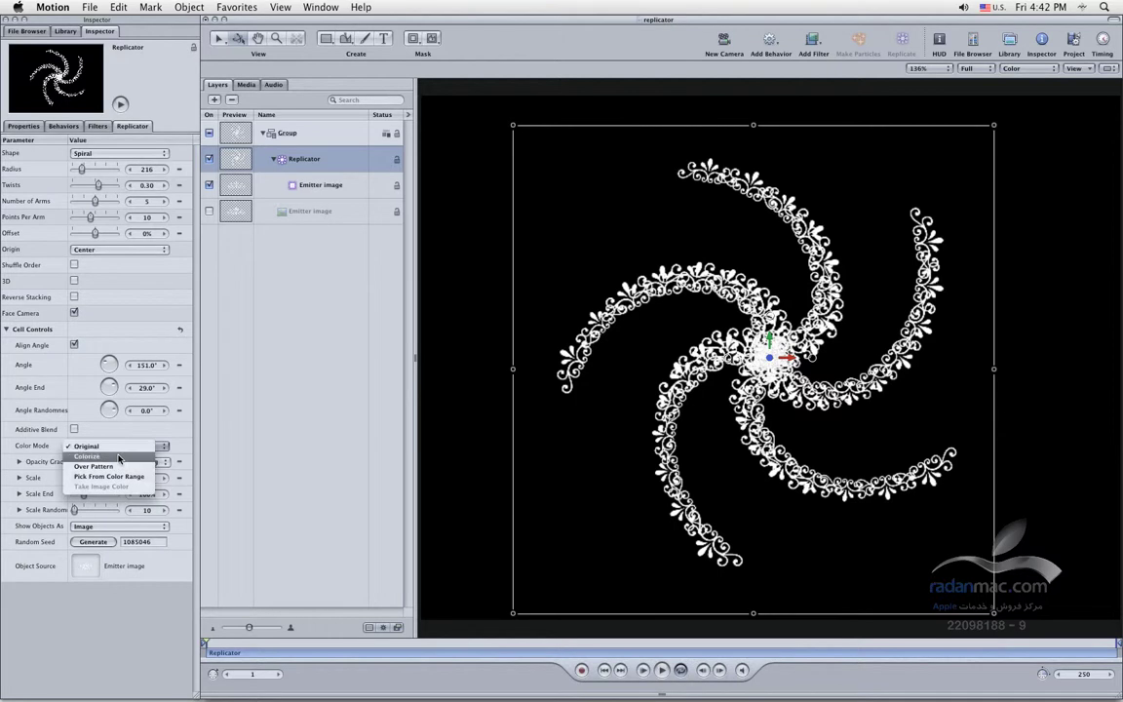
left_click(112, 454)
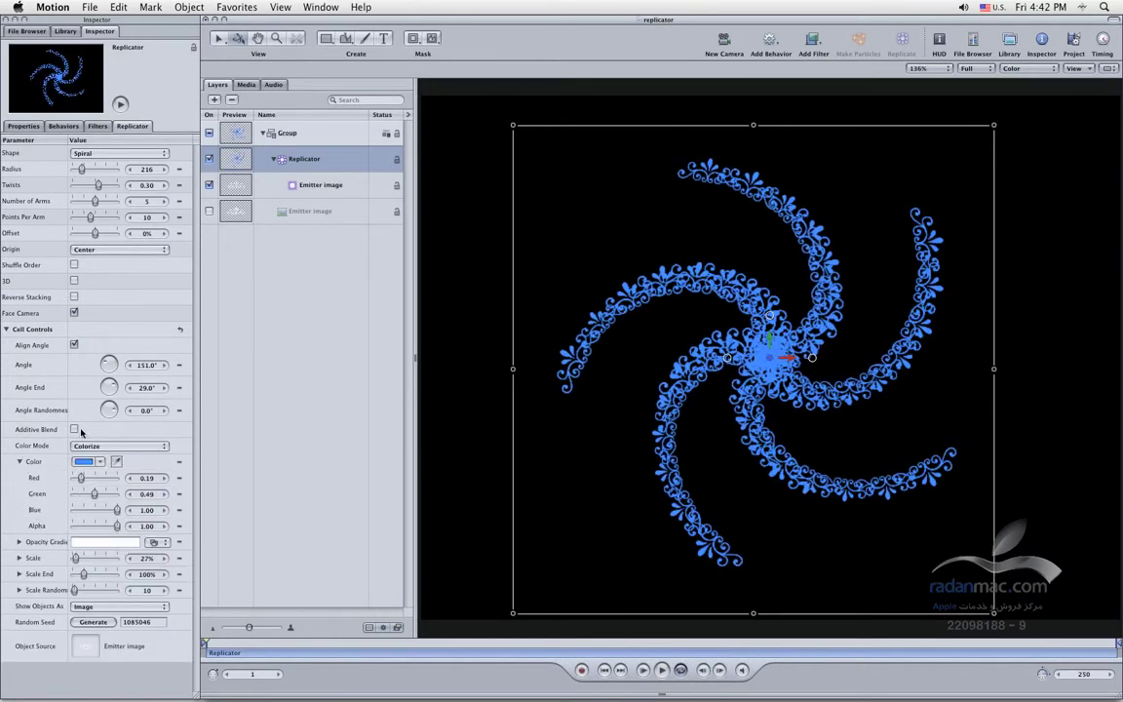
left_click(74, 429)
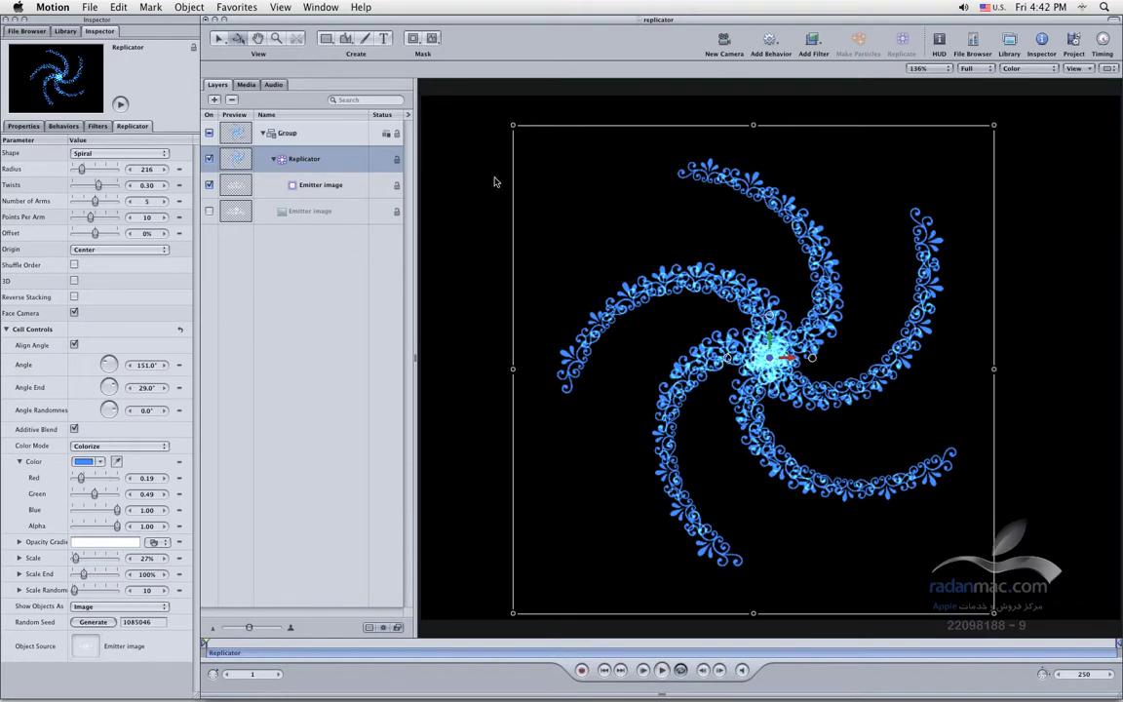
Preview the Blink, Chop Sticks, Cubes and Dots presets among the library's background replicators, and return to the replicator's settings.
left_click(66, 30)
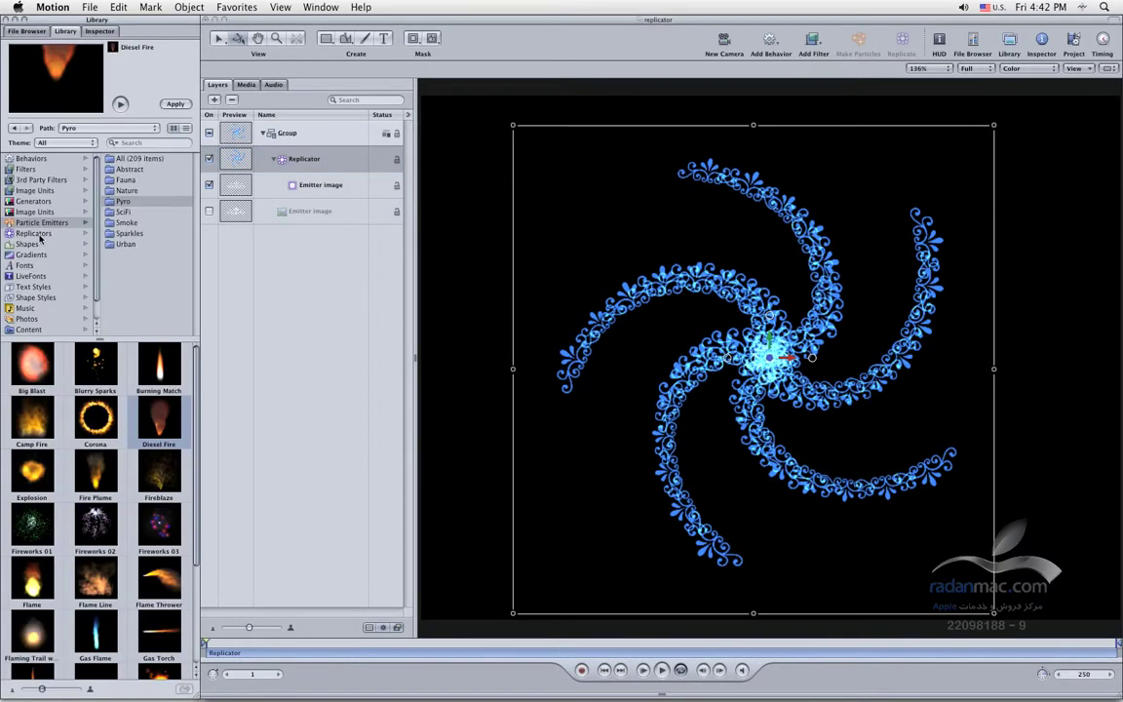
left_click(33, 233)
left_click(136, 169)
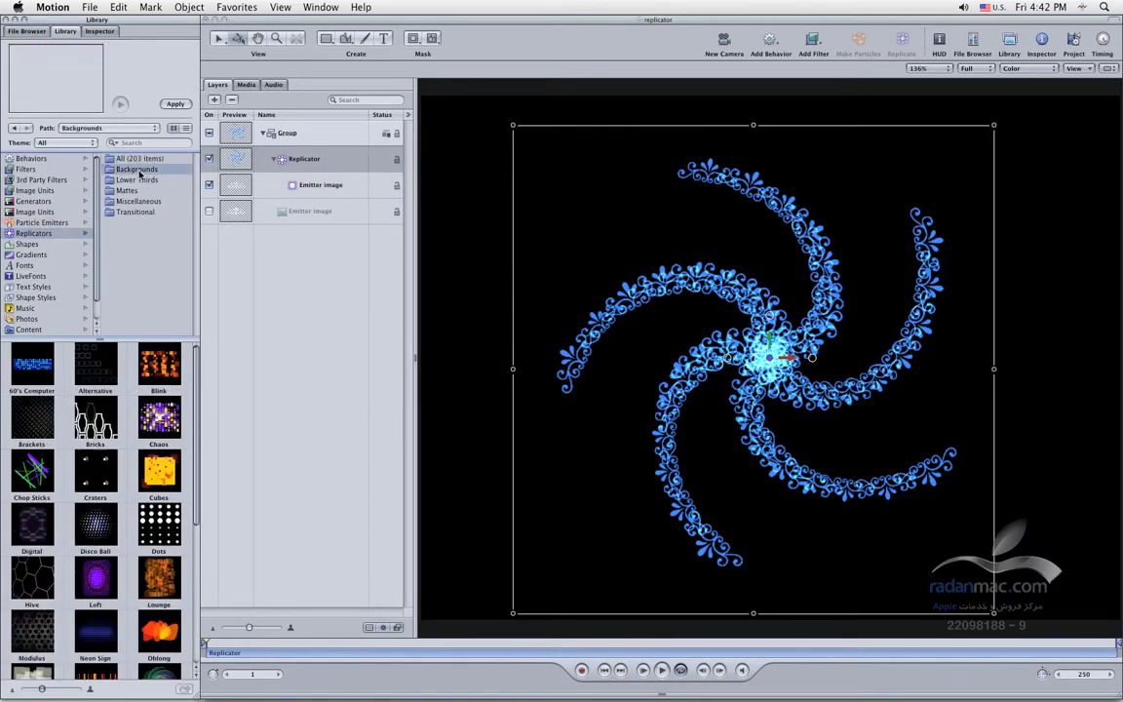
left_click(162, 368)
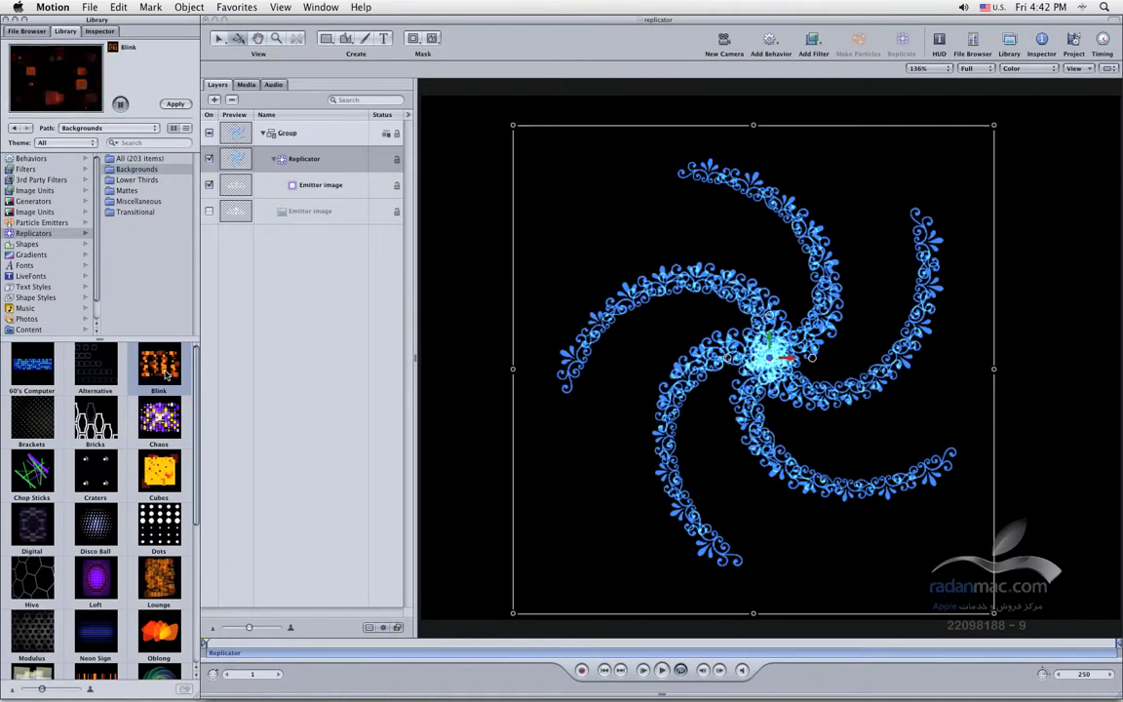
left_click(32, 475)
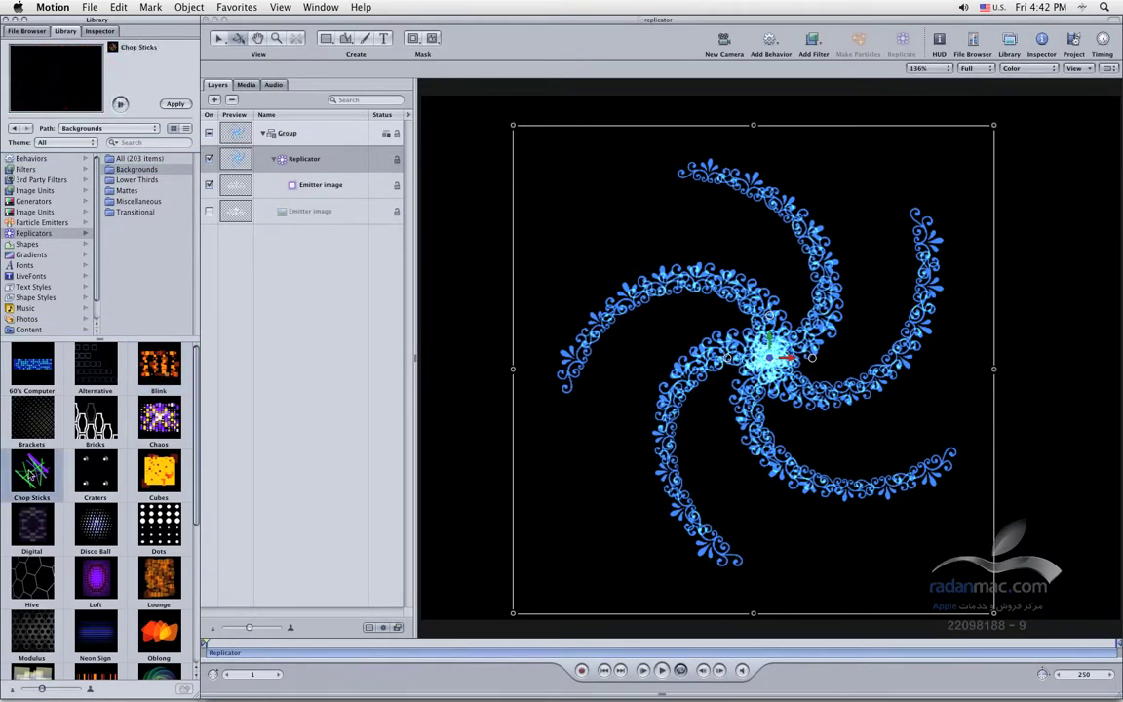
left_click(158, 479)
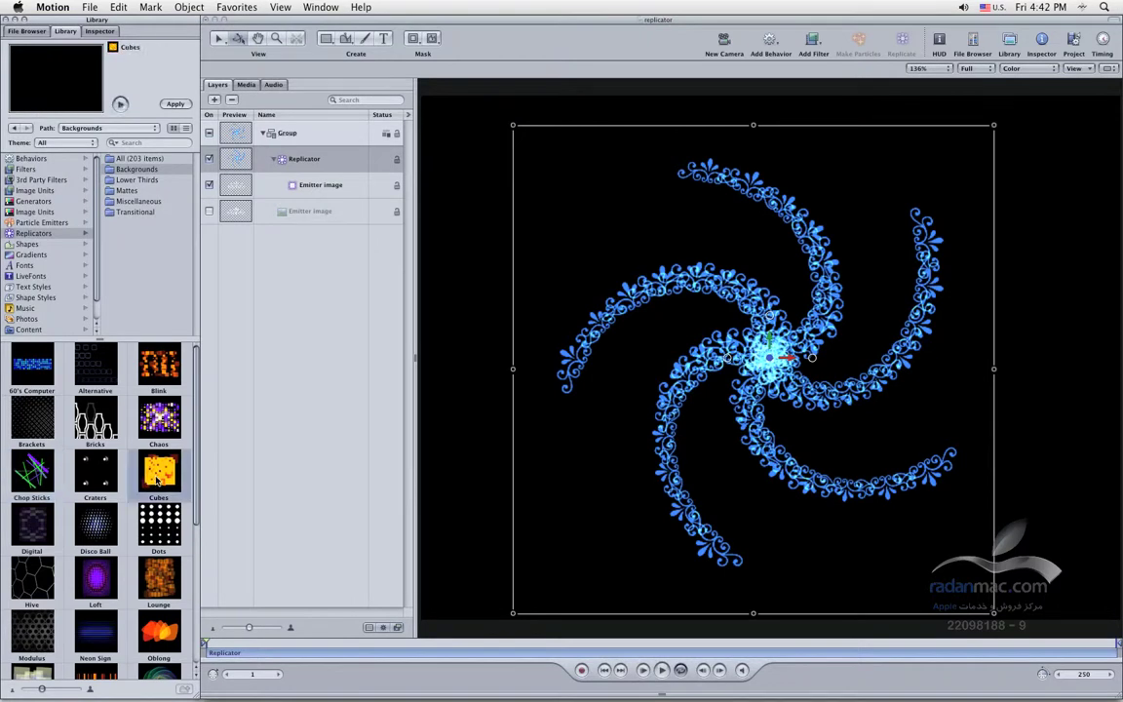
left_click(161, 533)
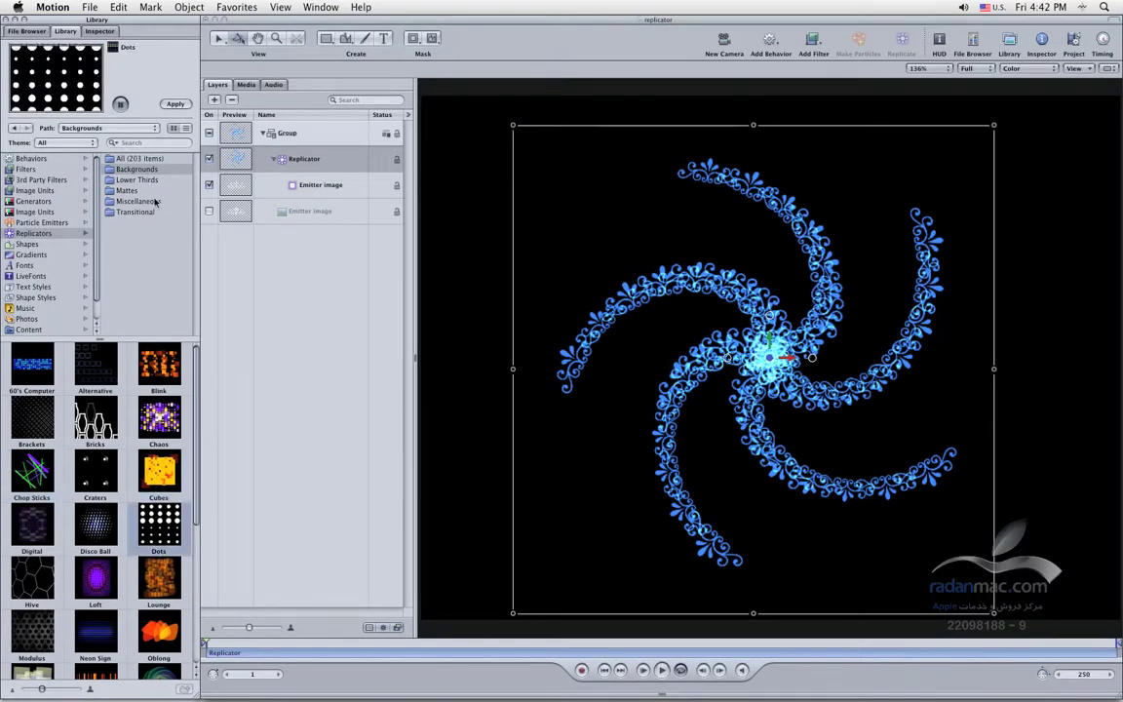
left_click(98, 31)
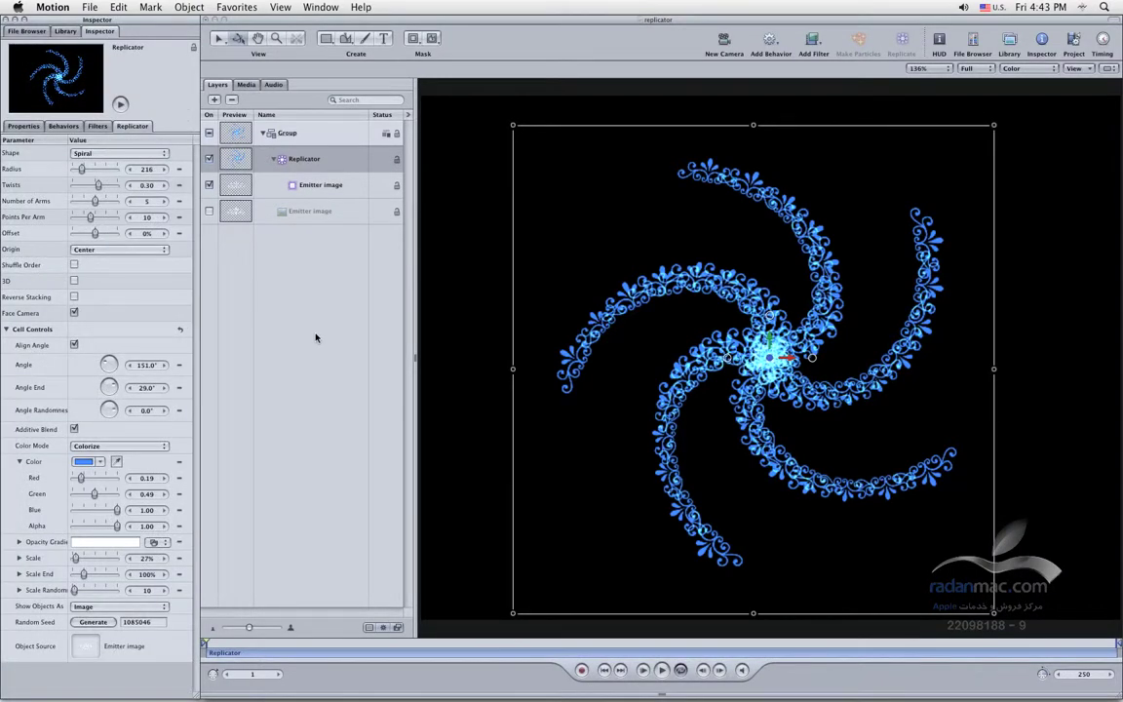